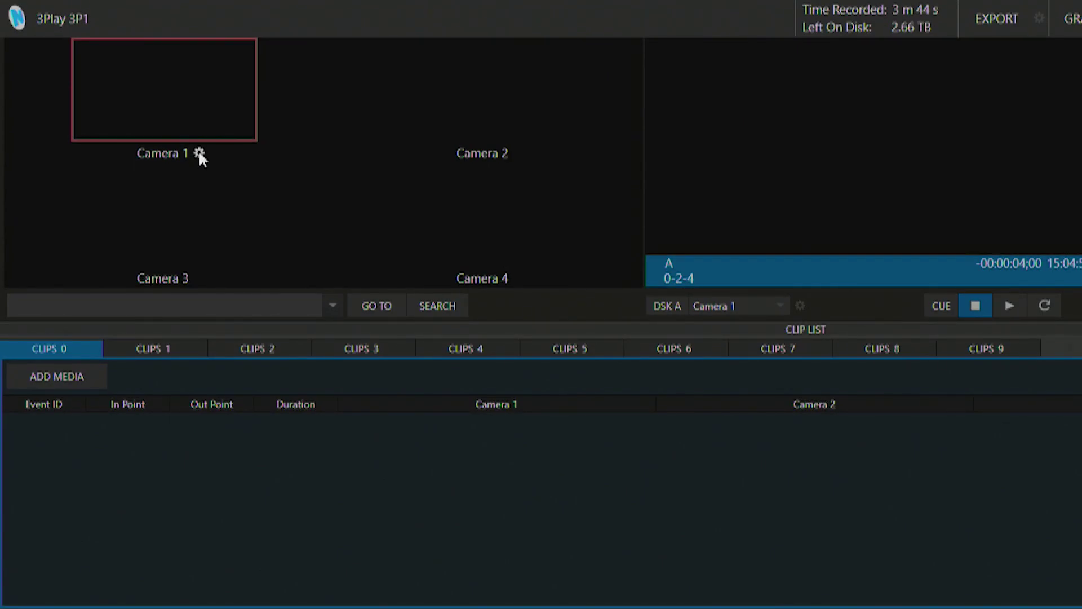
Step: Open Camera 1's configuration and browse the Local, EVENTTABLET1 and NDI-PTZ1 video sources without changing anything
{"action": "left_click", "coordinate": [200, 154]}
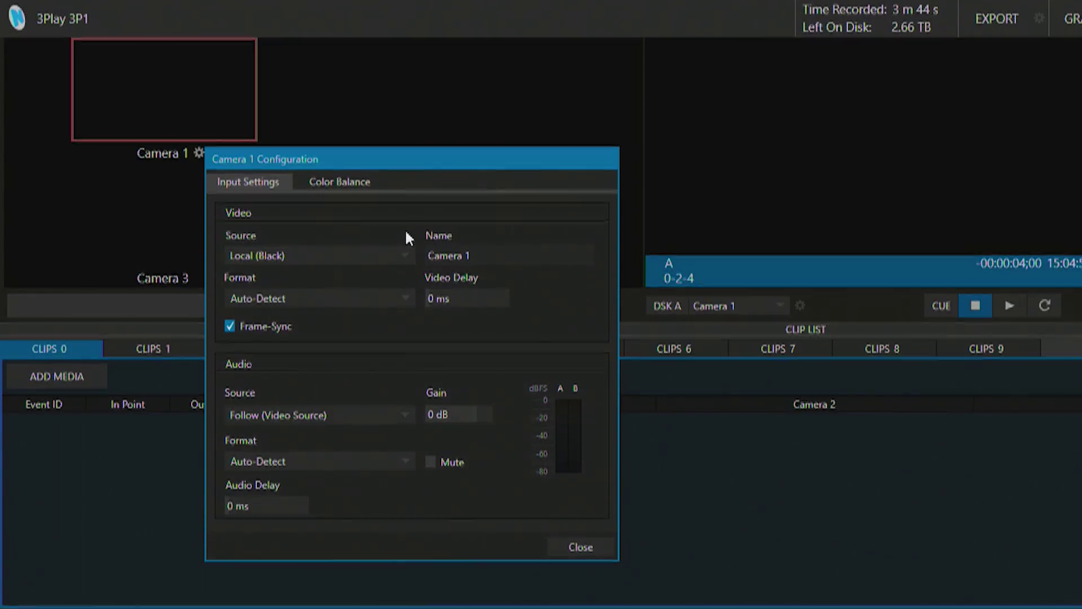
{"action": "left_click", "coordinate": [259, 255]}
{"action": "mouse_move", "coordinate": [260, 276]}
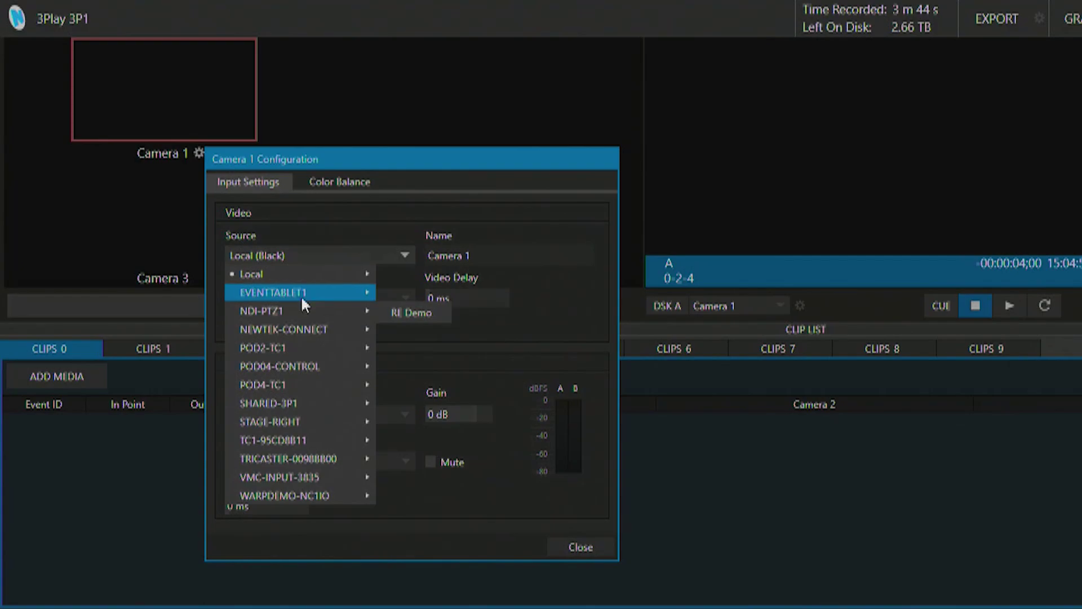
{"action": "mouse_move", "coordinate": [298, 296]}
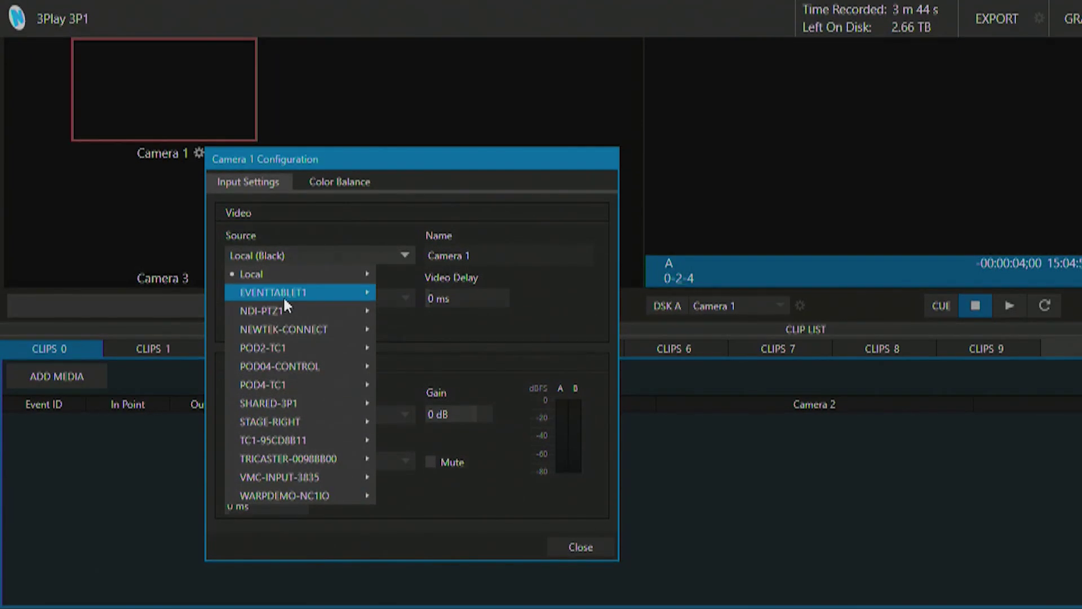
{"action": "mouse_move", "coordinate": [274, 327]}
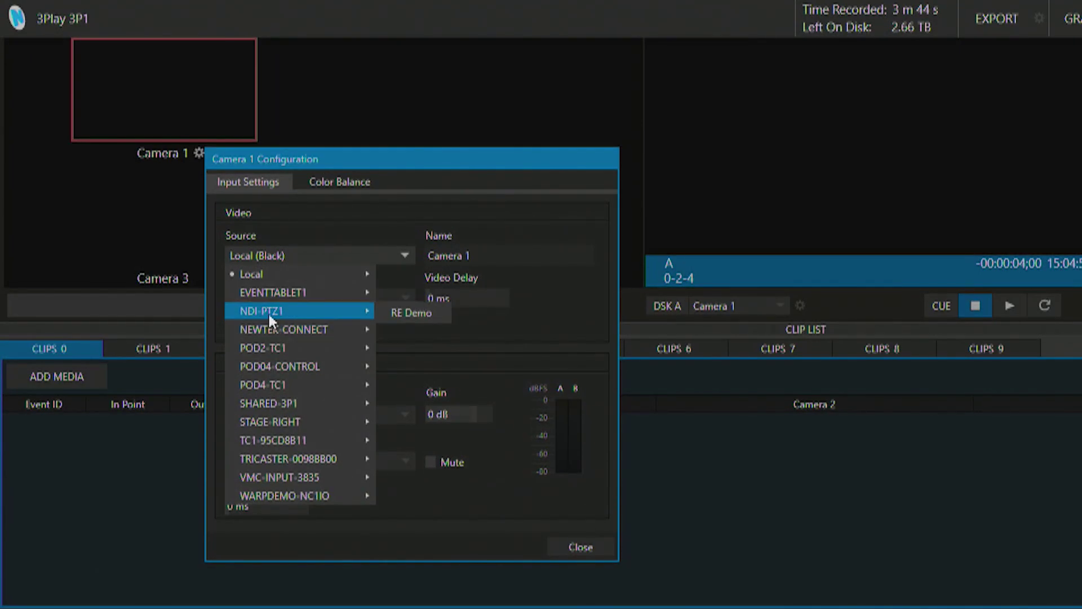
{"action": "left_click", "coordinate": [329, 207]}
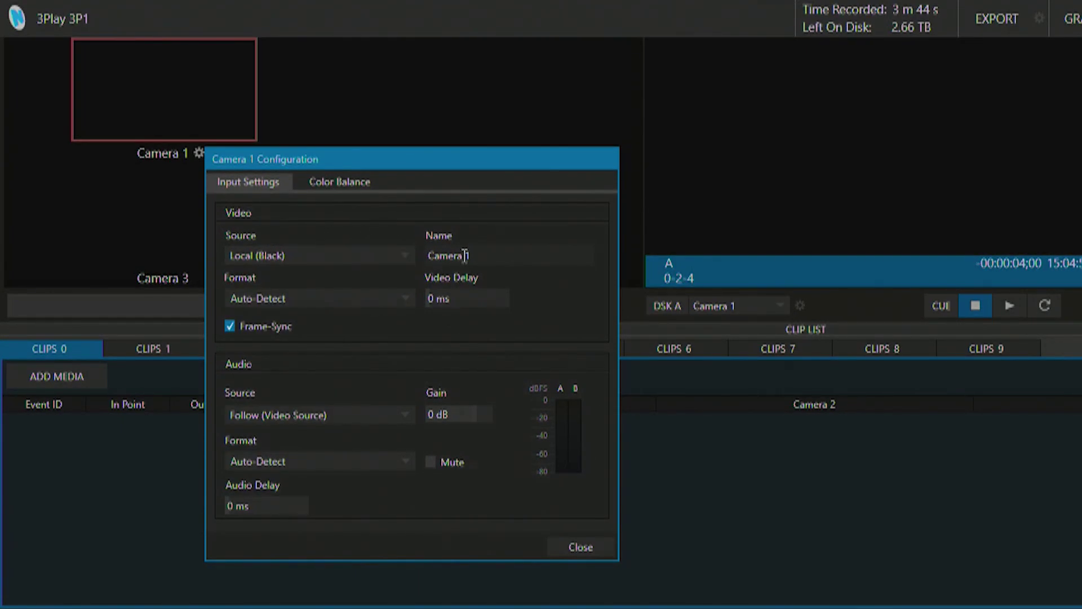
{"action": "left_click", "coordinate": [494, 260]}
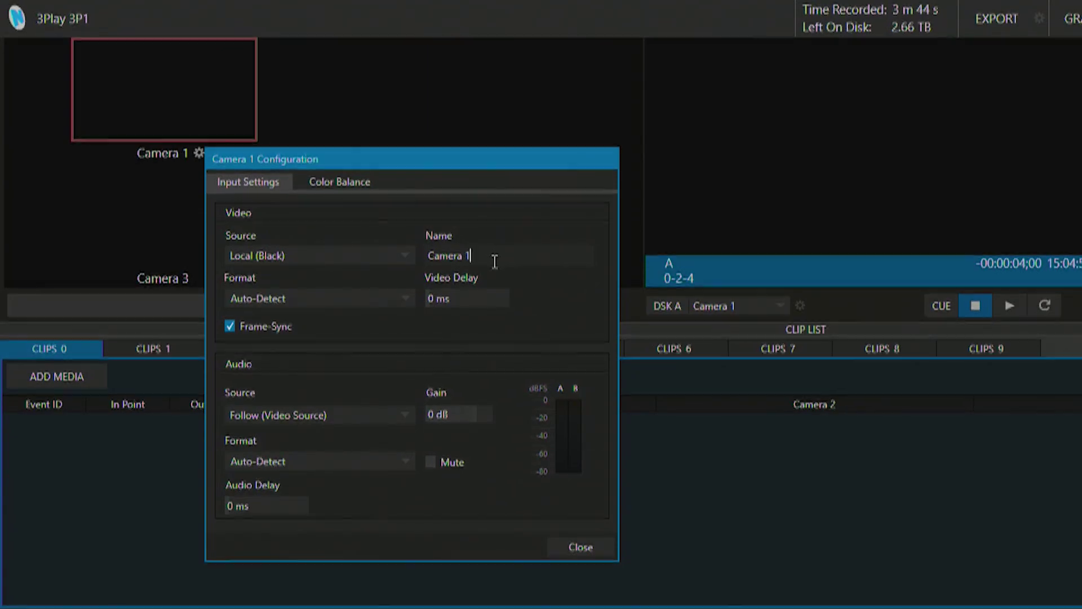
{"action": "left_click", "coordinate": [404, 254]}
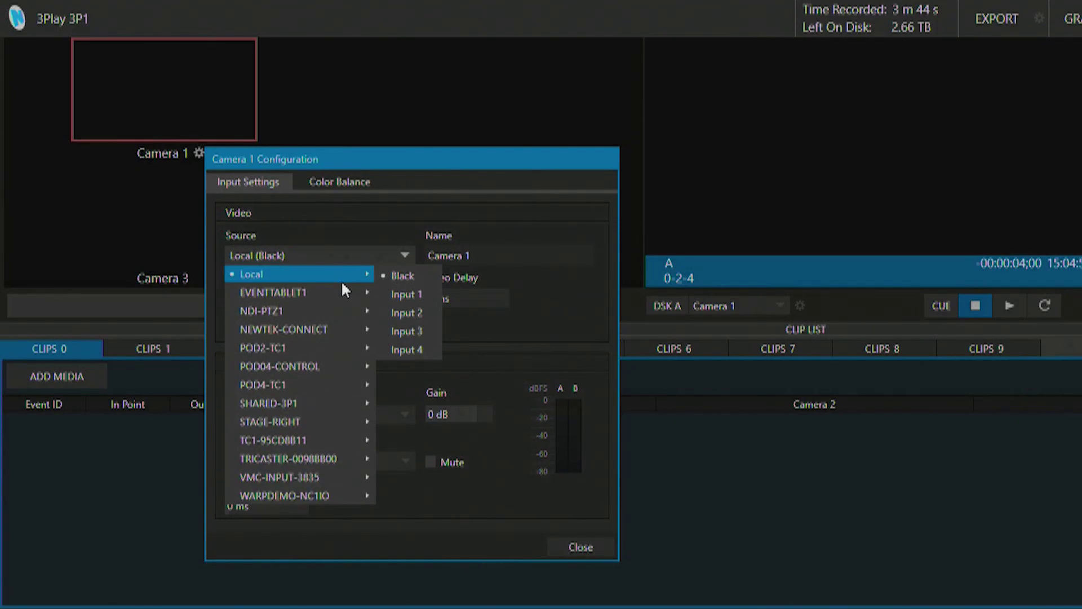
Step: Set Camera 1's video source to Local Input 1 and keep the video format on Auto
{"action": "left_click", "coordinate": [399, 294]}
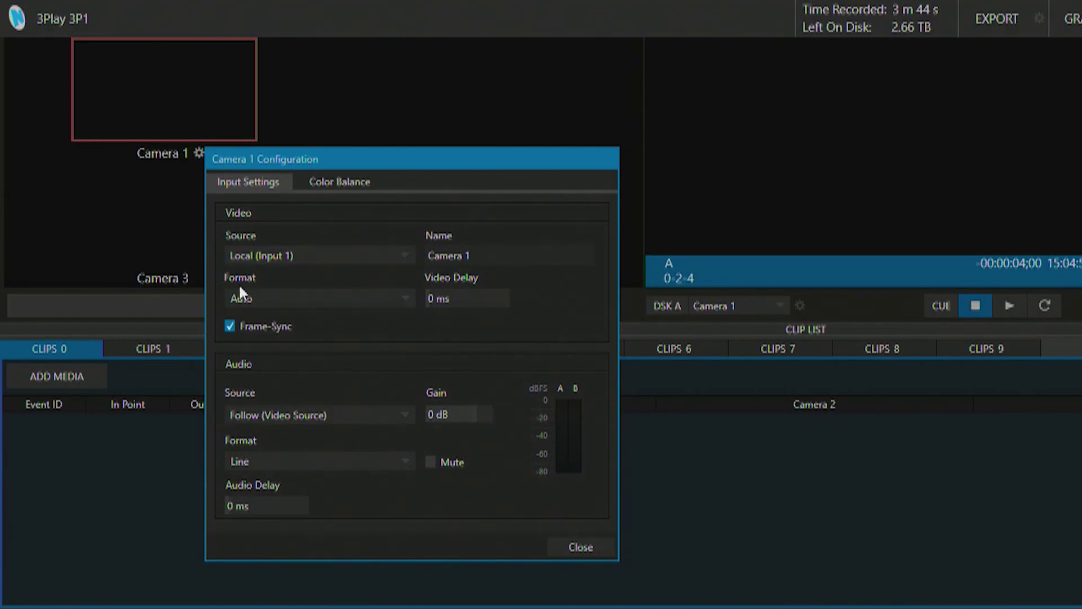
{"action": "left_click", "coordinate": [329, 298]}
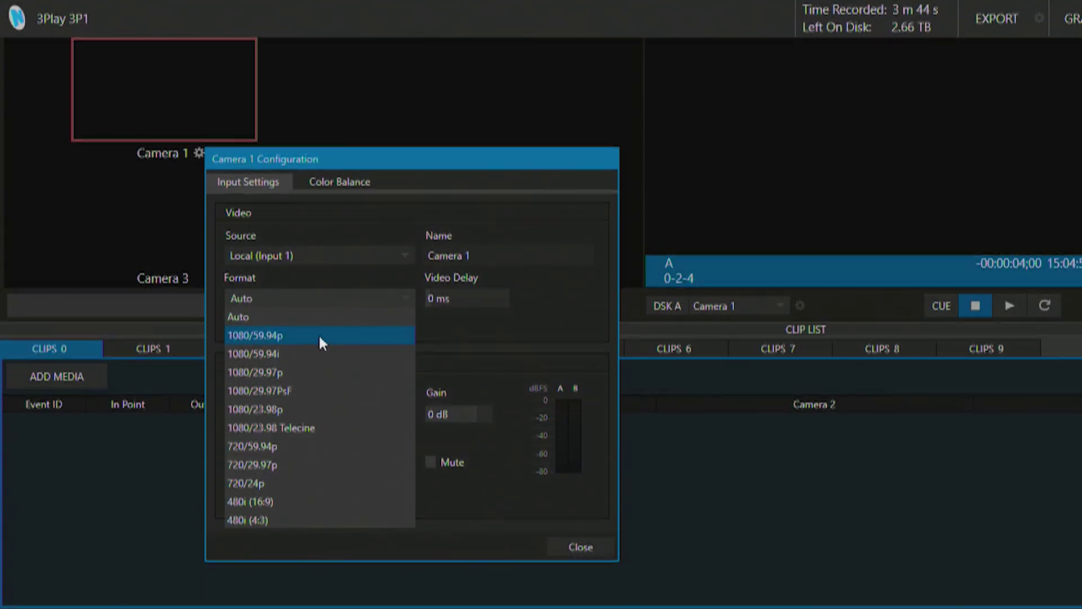
{"action": "left_click", "coordinate": [325, 296]}
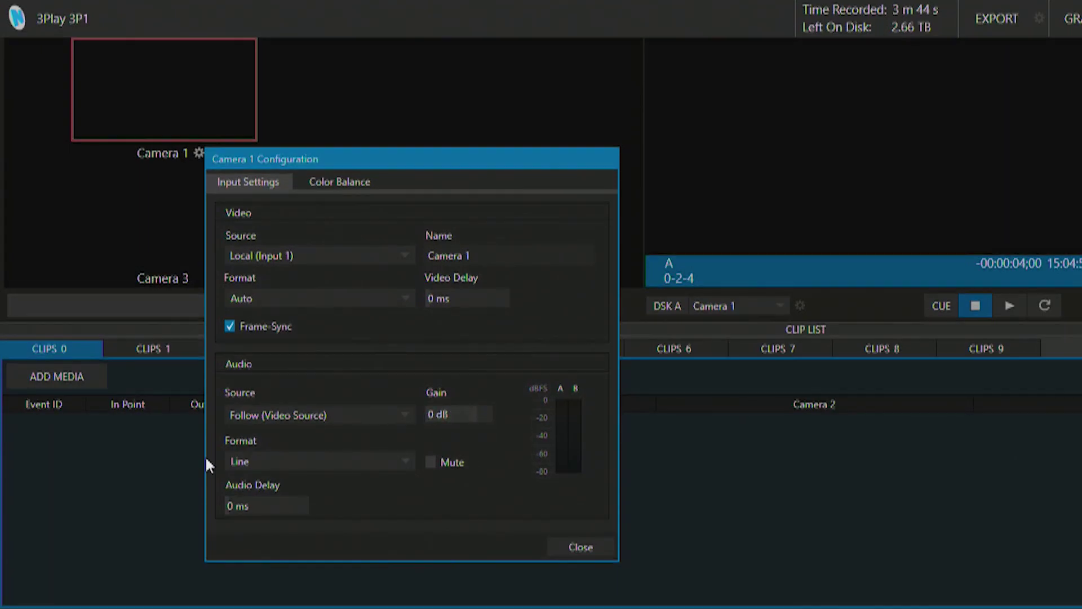
{"action": "left_click", "coordinate": [284, 415]}
{"action": "mouse_move", "coordinate": [275, 433]}
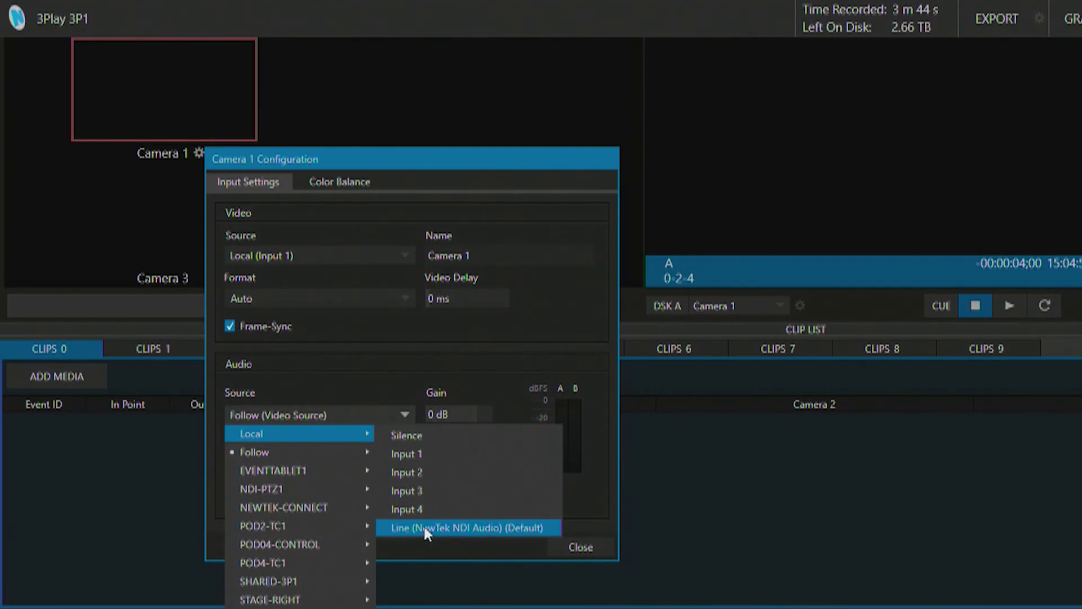
{"action": "left_click", "coordinate": [366, 366]}
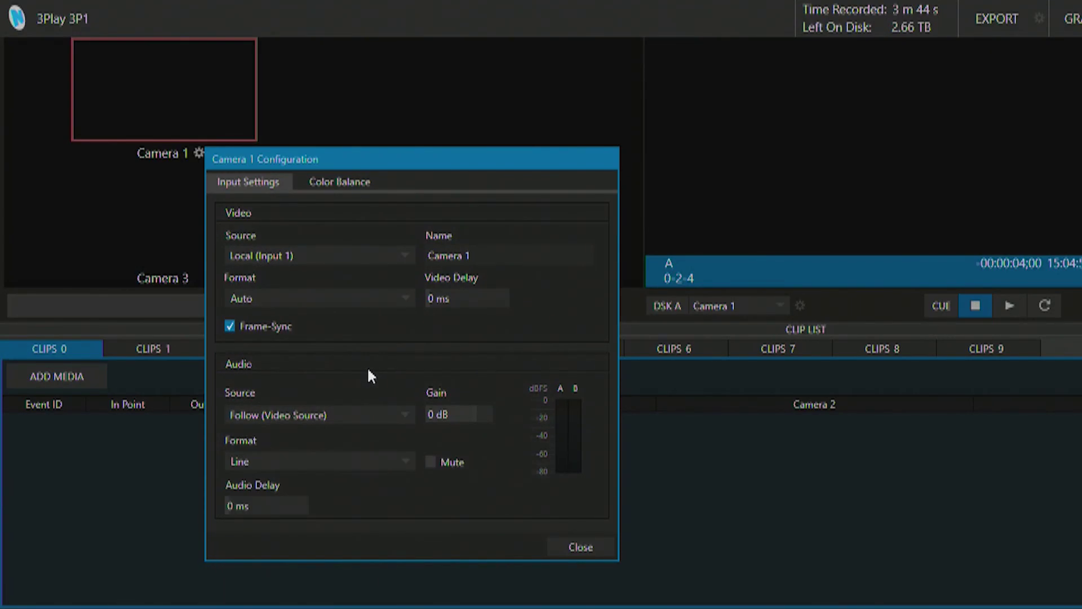
{"action": "left_click", "coordinate": [253, 458]}
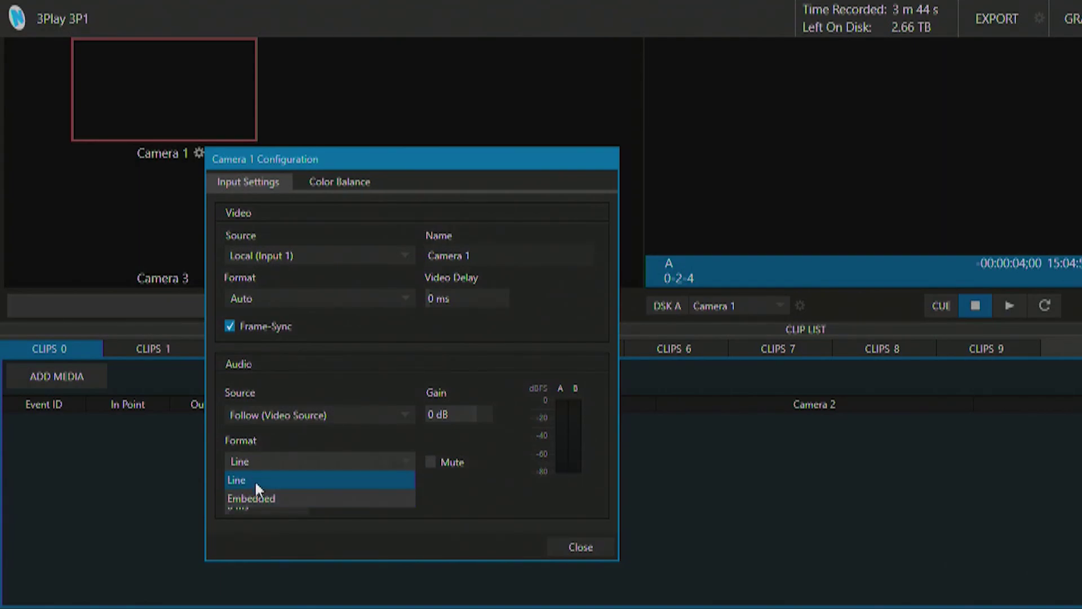
{"action": "left_click", "coordinate": [445, 459]}
{"action": "left_click", "coordinate": [434, 462]}
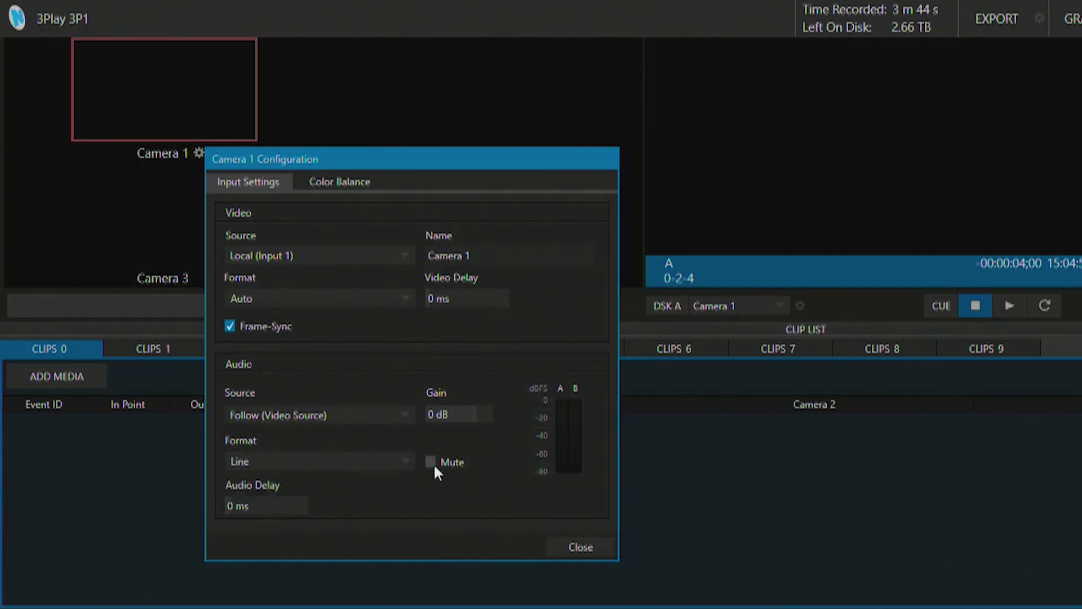
{"action": "left_click", "coordinate": [434, 463]}
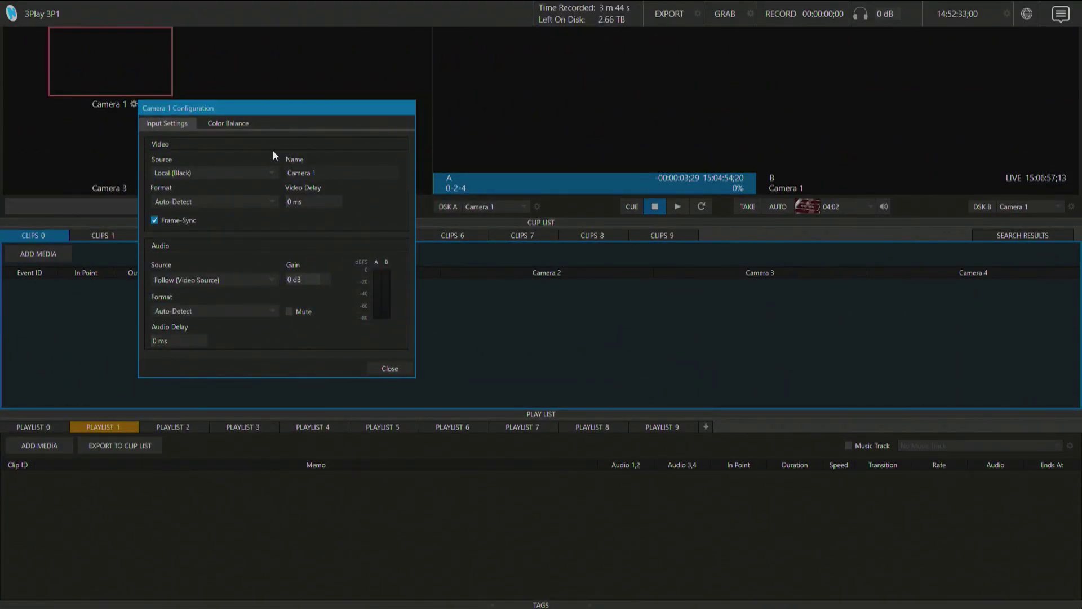
Step: Switch Camera 1 from local Input 1 to network source POD4-TC1 (1), then close its configuration
{"action": "left_click", "coordinate": [271, 172]}
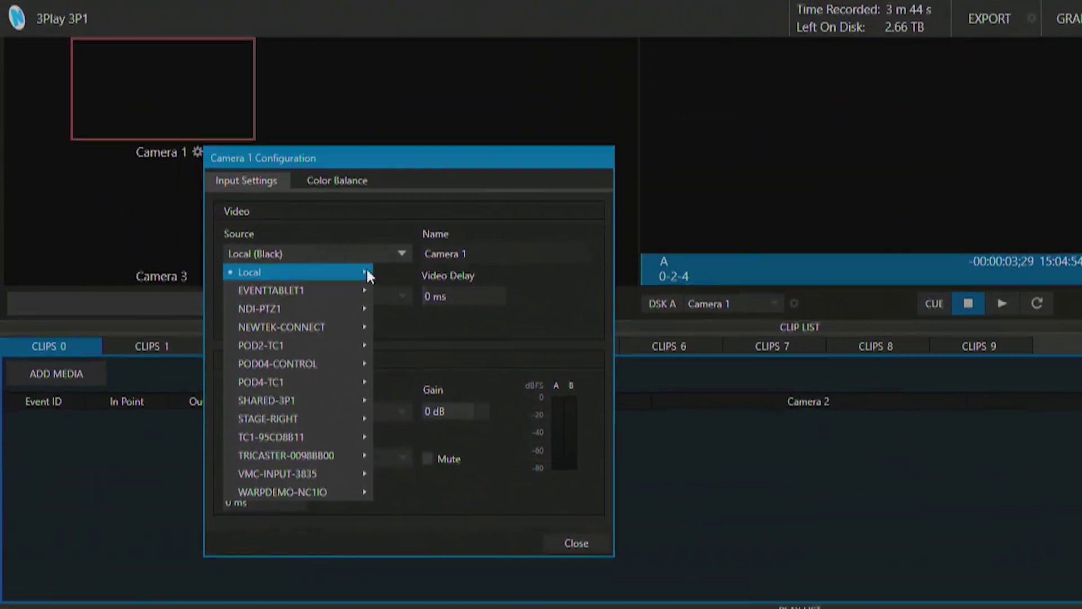
{"action": "mouse_move", "coordinate": [367, 273]}
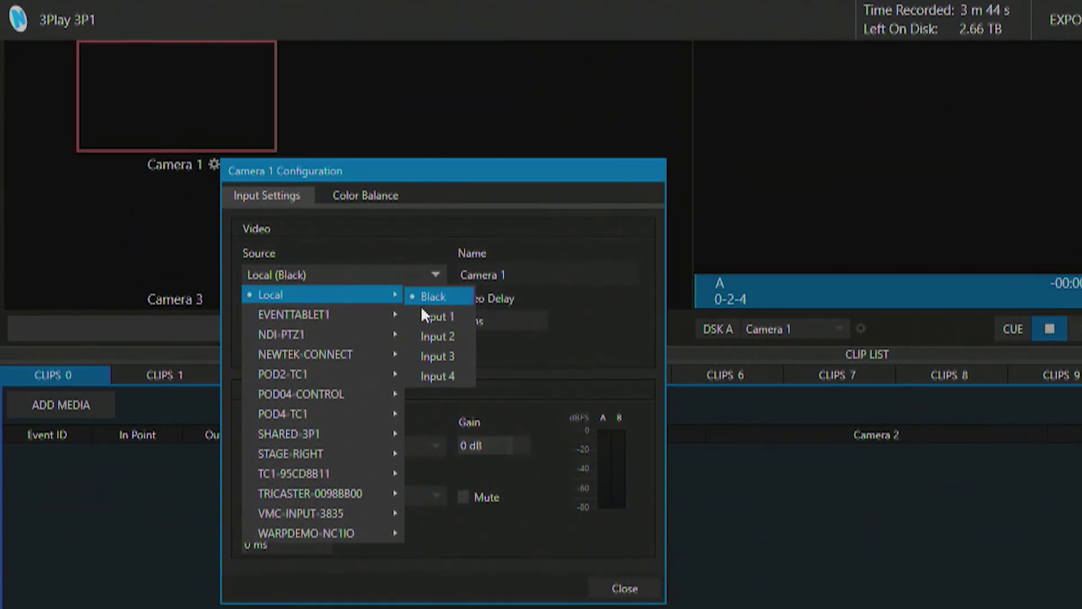
{"action": "left_click", "coordinate": [403, 292]}
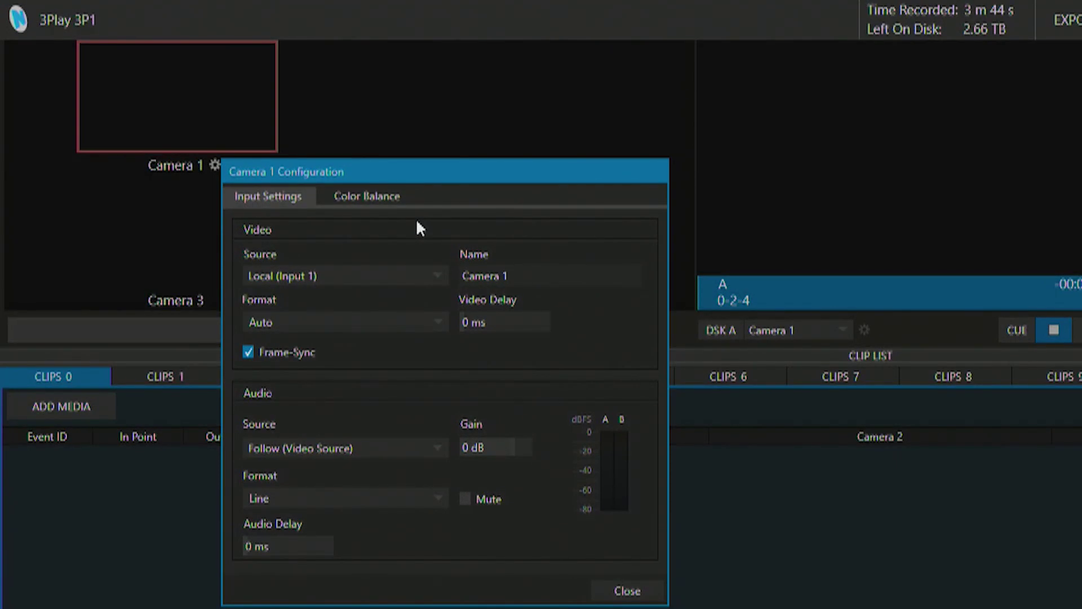
{"action": "left_click", "coordinate": [438, 275]}
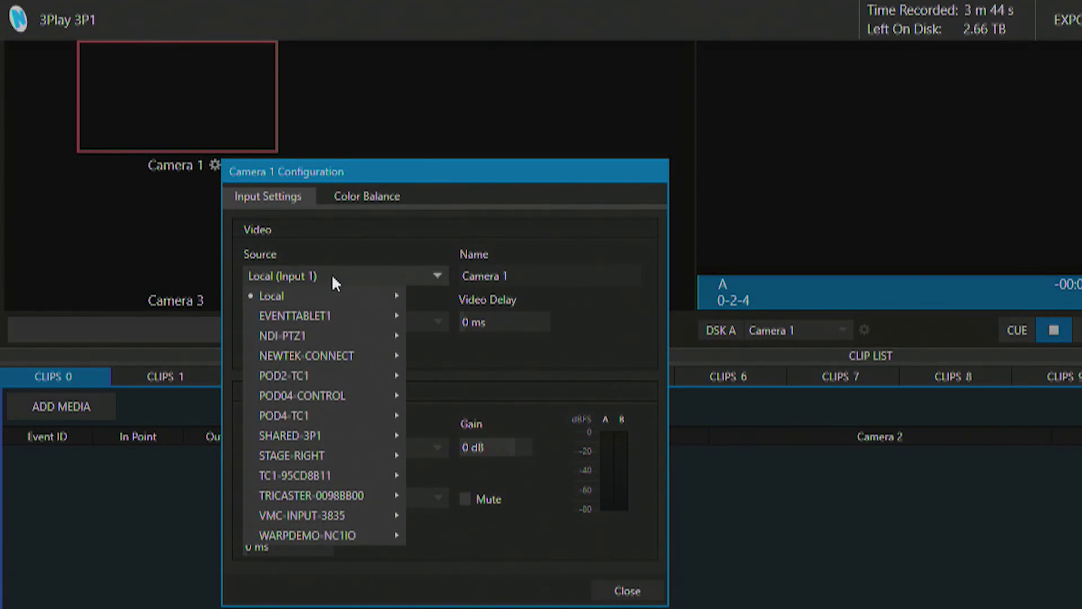
{"action": "mouse_move", "coordinate": [298, 411]}
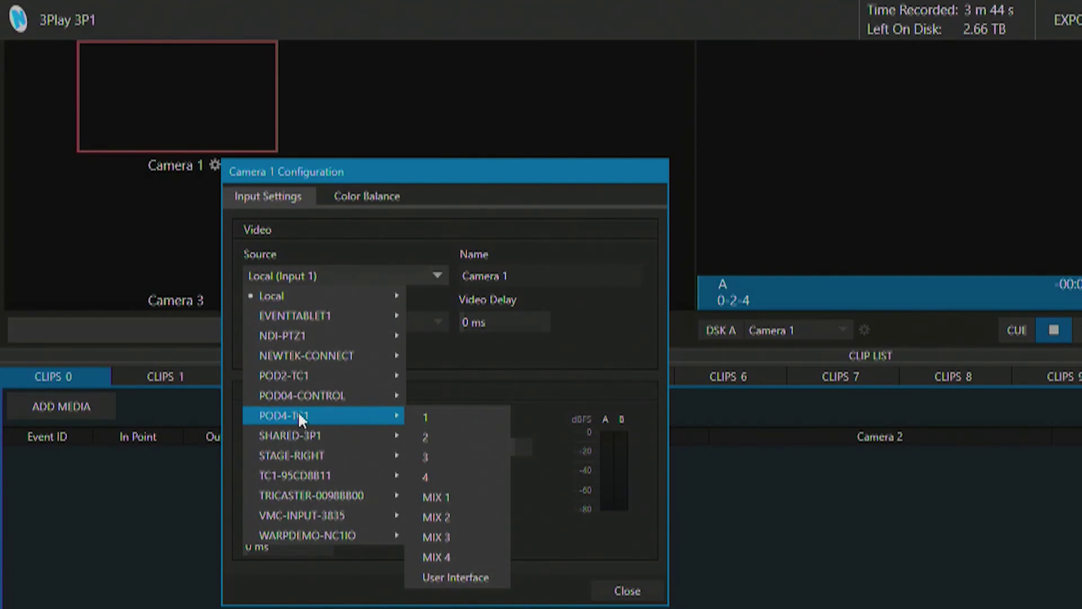
{"action": "left_click", "coordinate": [437, 420]}
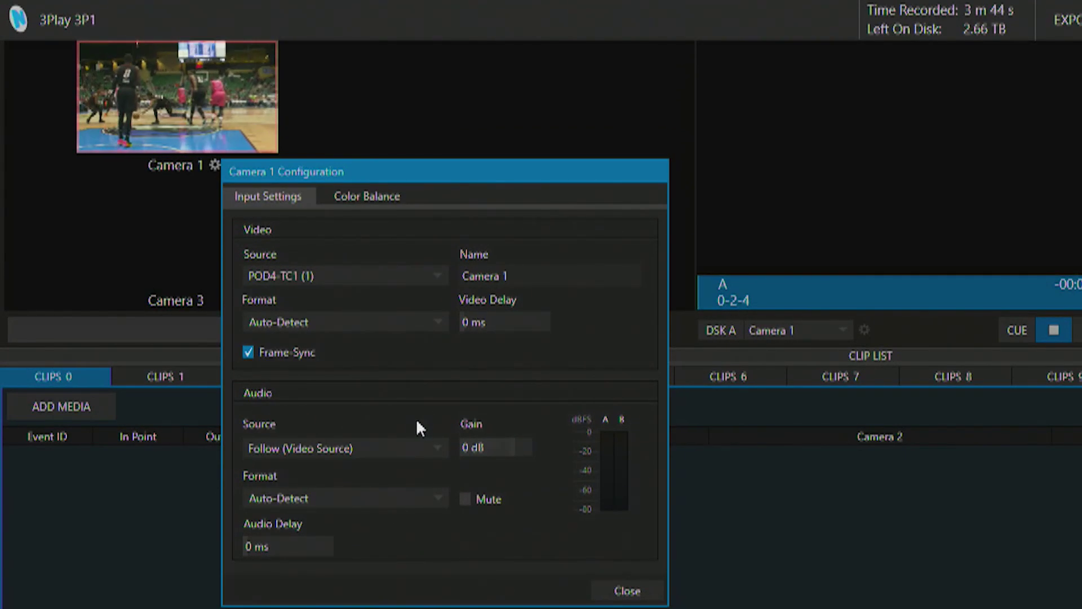
{"action": "left_click", "coordinate": [622, 592]}
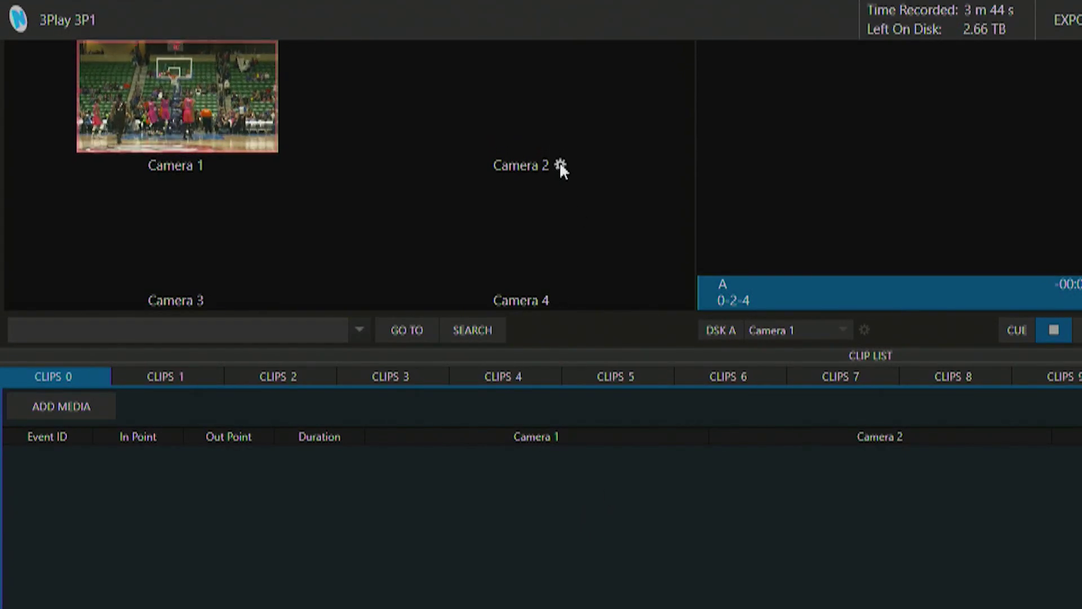
Step: Set Camera 2's video source to POD4-TC1 (2) and close its configuration
{"action": "left_click", "coordinate": [559, 164]}
{"action": "left_click", "coordinate": [651, 276]}
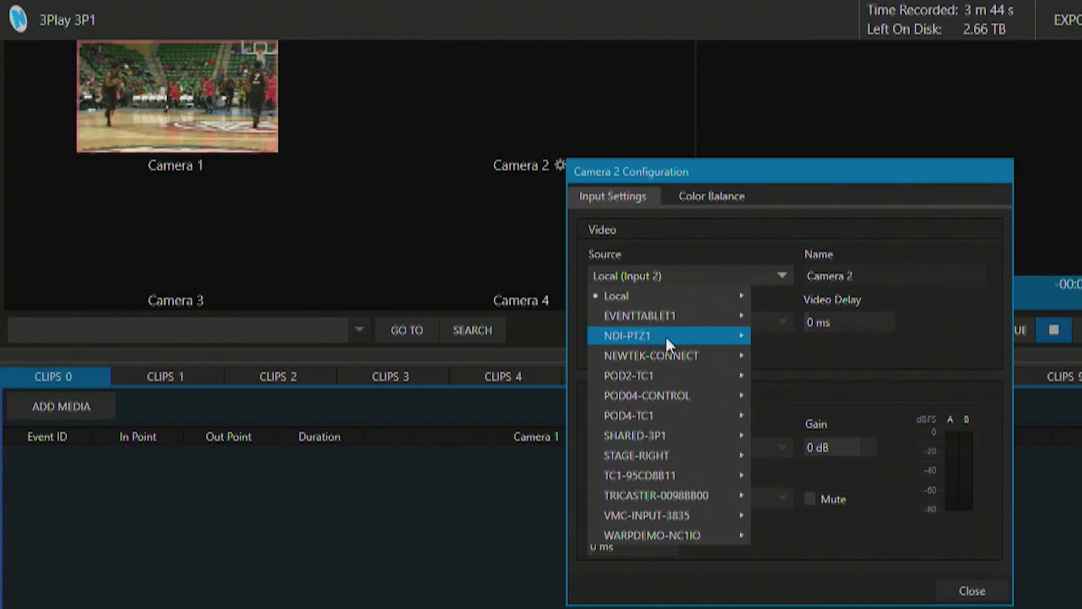
{"action": "mouse_move", "coordinate": [708, 414]}
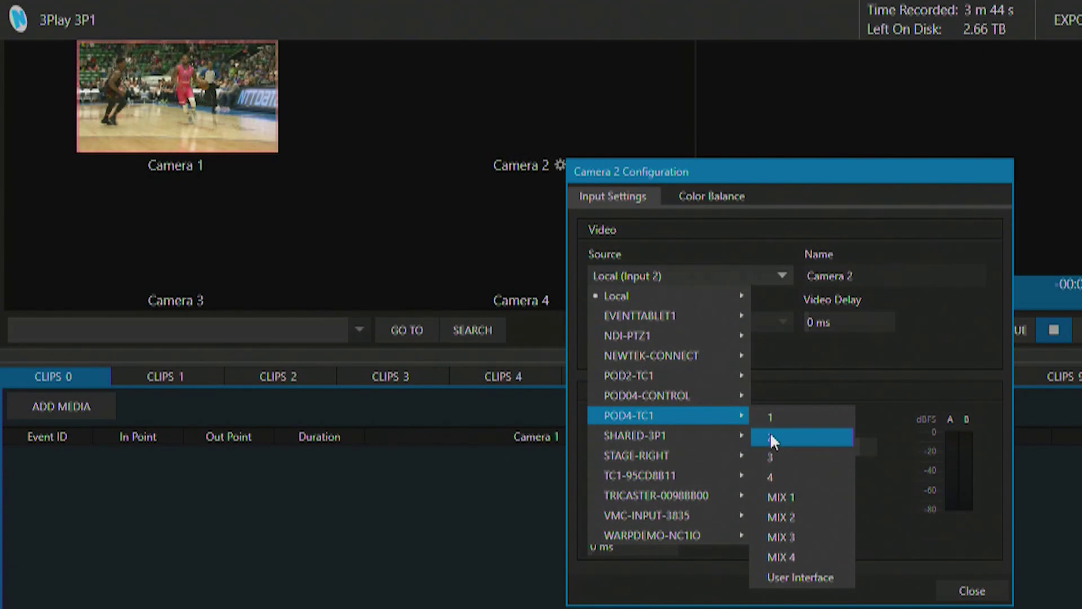
{"action": "left_click", "coordinate": [770, 431]}
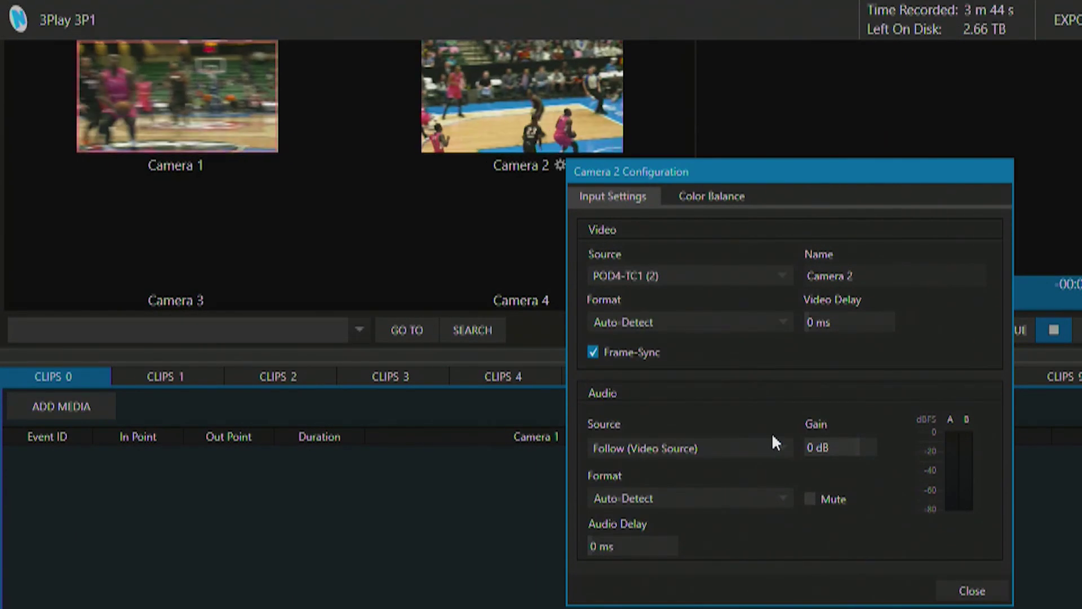
{"action": "left_click", "coordinate": [969, 591]}
Step: Set Camera 3's video source to POD4-TC1 (3) and close its configuration
{"action": "left_click", "coordinate": [214, 301]}
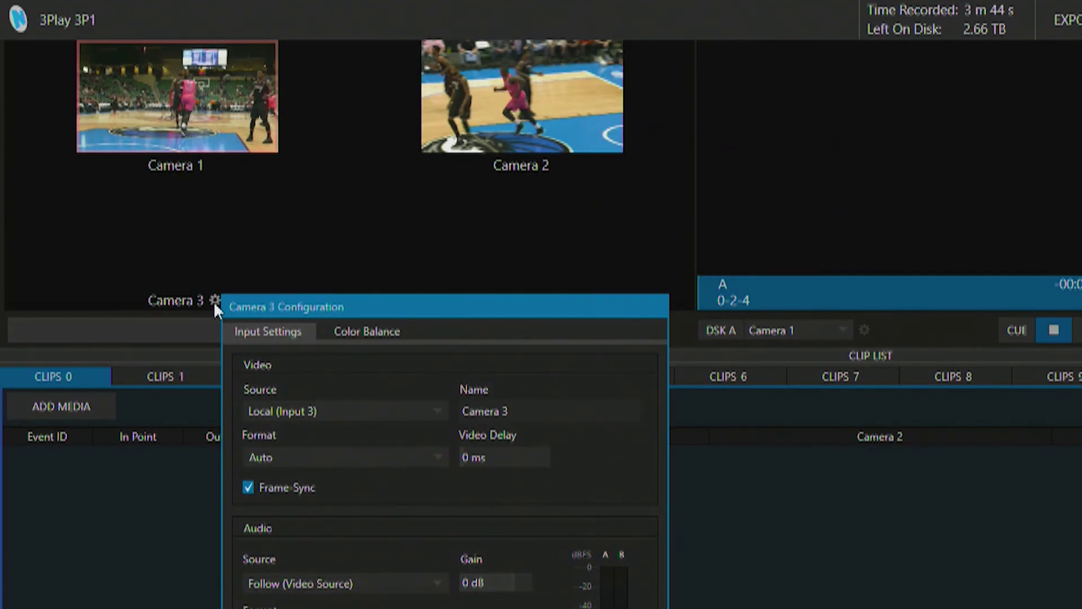
{"action": "left_click", "coordinate": [342, 411]}
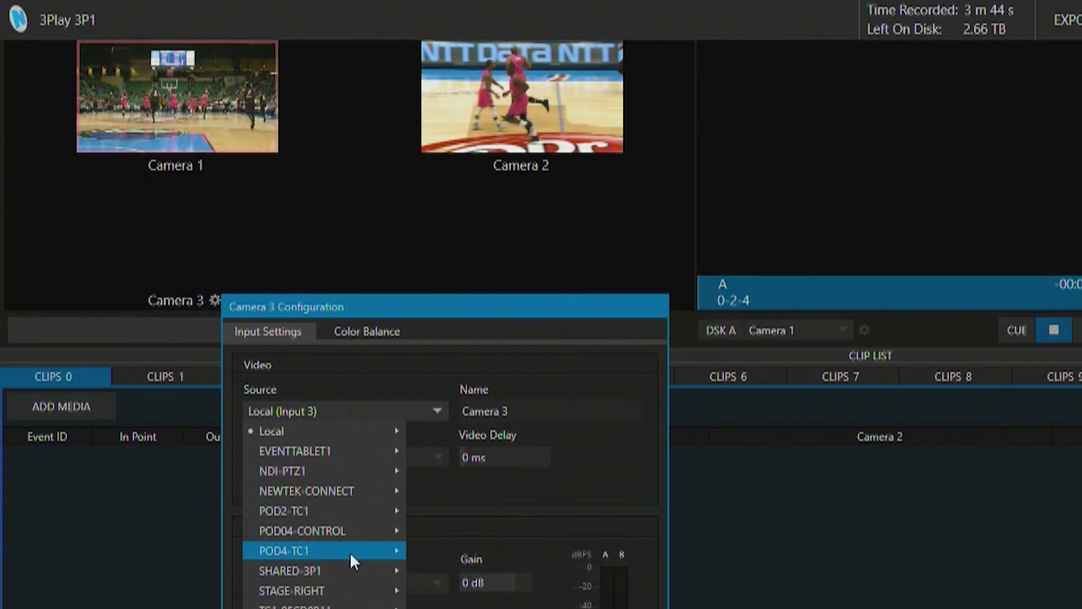
{"action": "mouse_move", "coordinate": [350, 551]}
{"action": "left_click", "coordinate": [455, 592]}
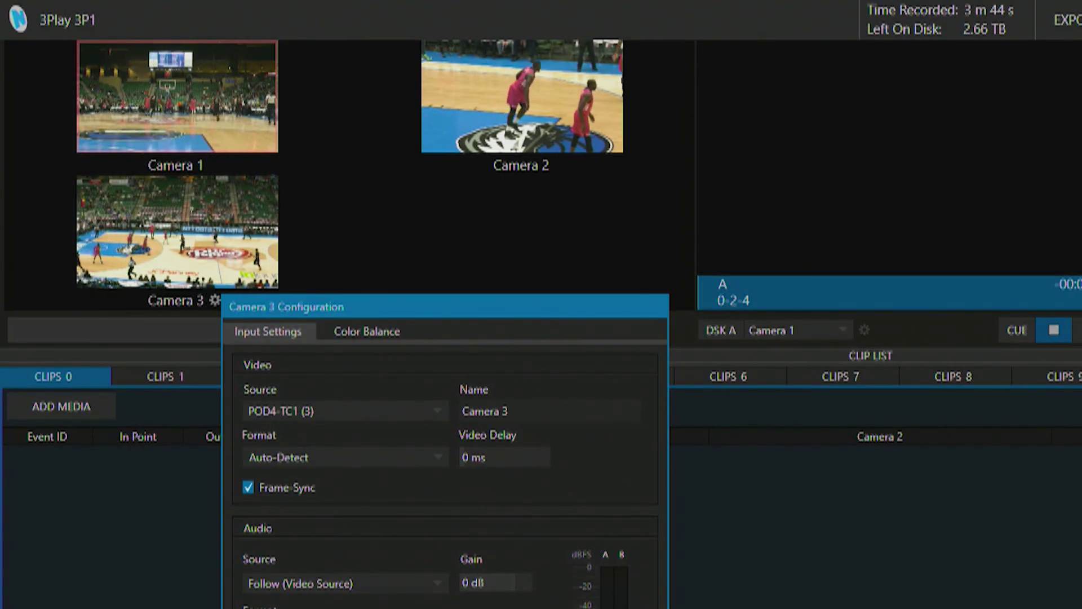
{"action": "key", "text": "Escape"}
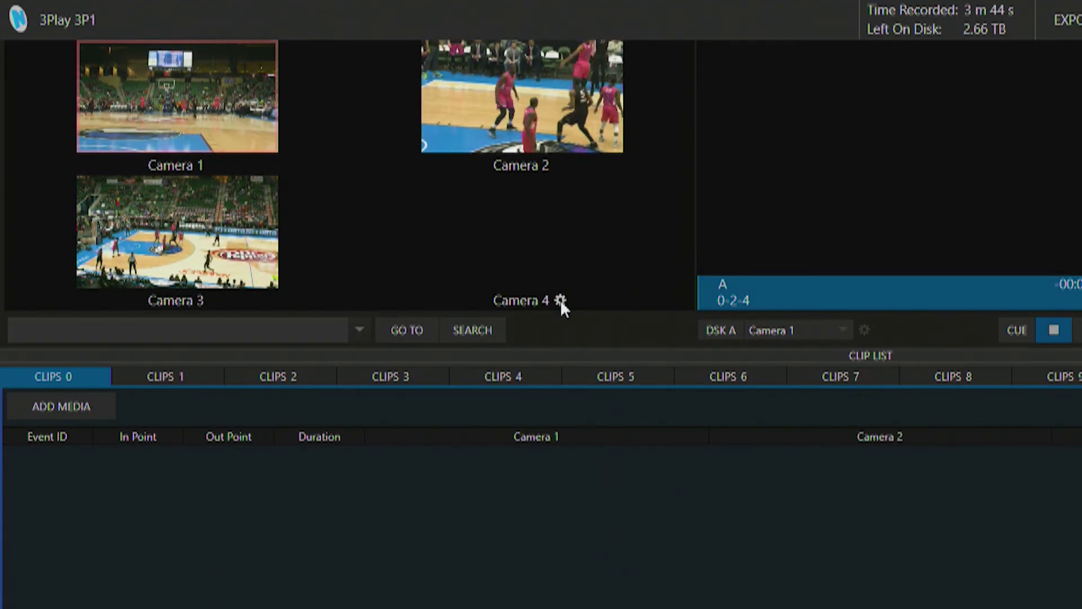
Step: Set Camera 4's video source to POD4-TC1 (4) and close its configuration
{"action": "left_click", "coordinate": [559, 300]}
{"action": "left_click", "coordinate": [631, 413]}
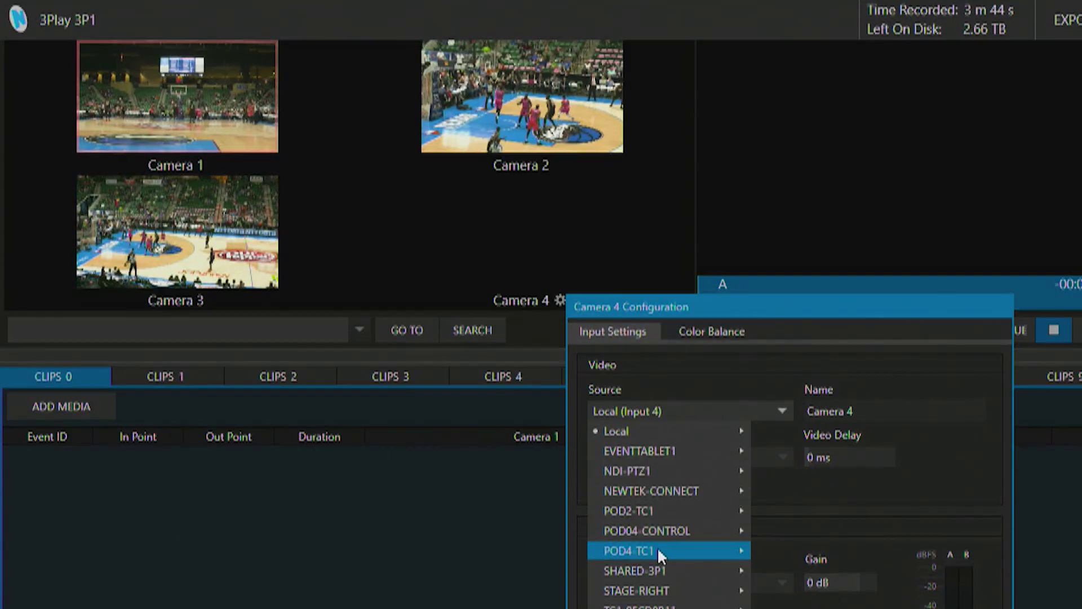
{"action": "mouse_move", "coordinate": [665, 550]}
{"action": "left_click", "coordinate": [767, 574]}
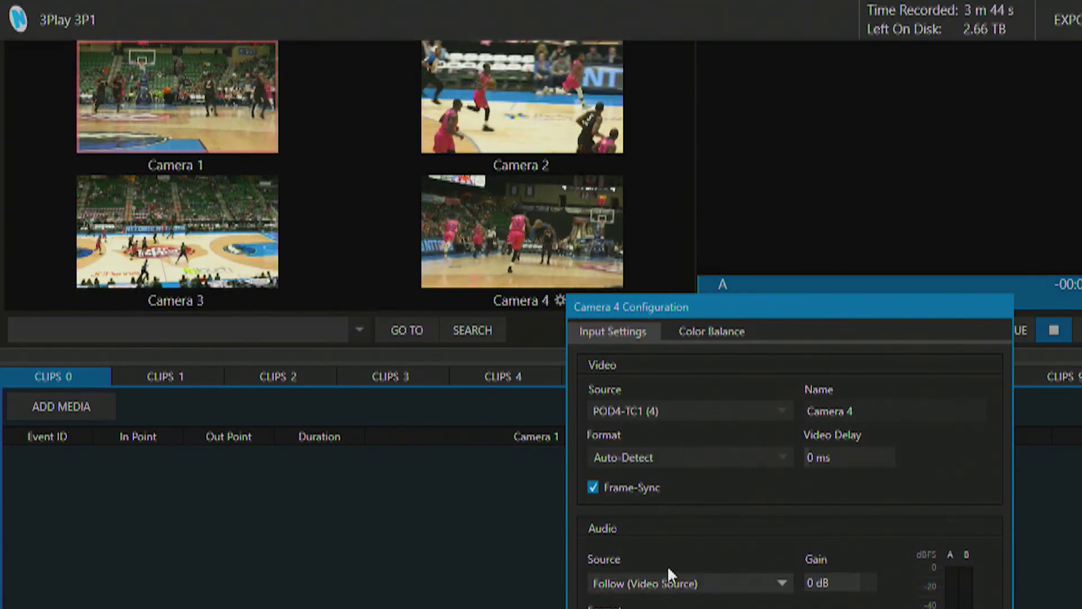
{"action": "left_click", "coordinate": [307, 232]}
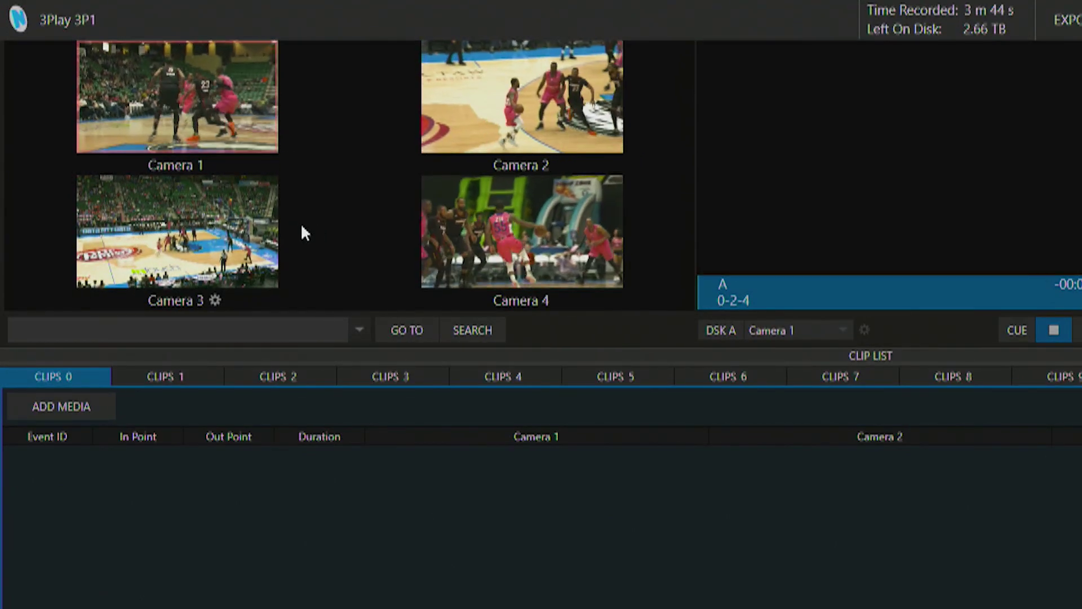
{"action": "mouse_move", "coordinate": [326, 15]}
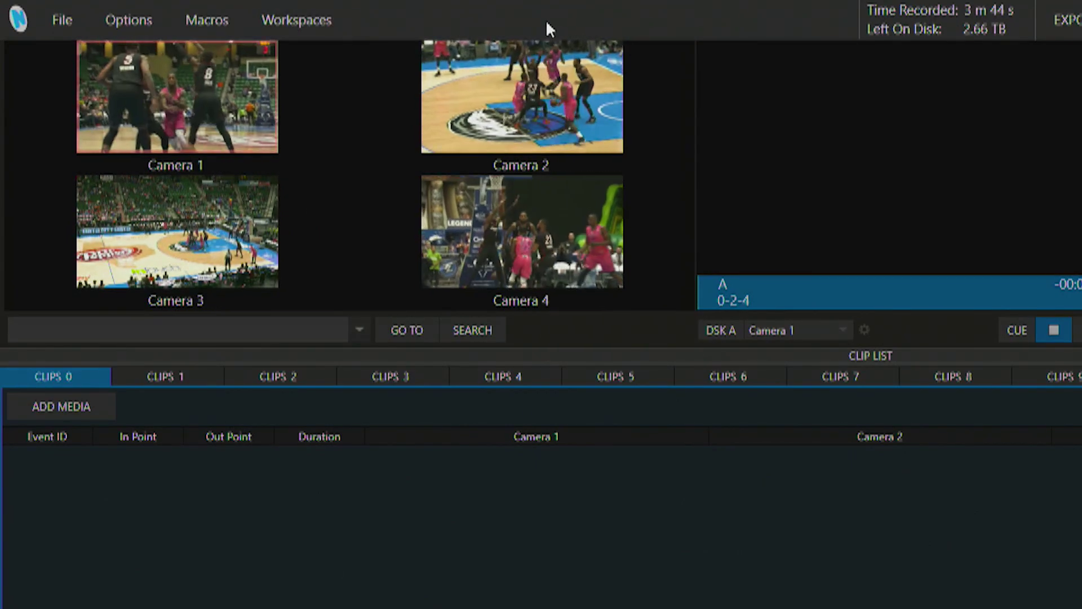
Step: Browse the File menu's commands, including Eject, then move on to the Options menu
{"action": "left_click", "coordinate": [70, 21]}
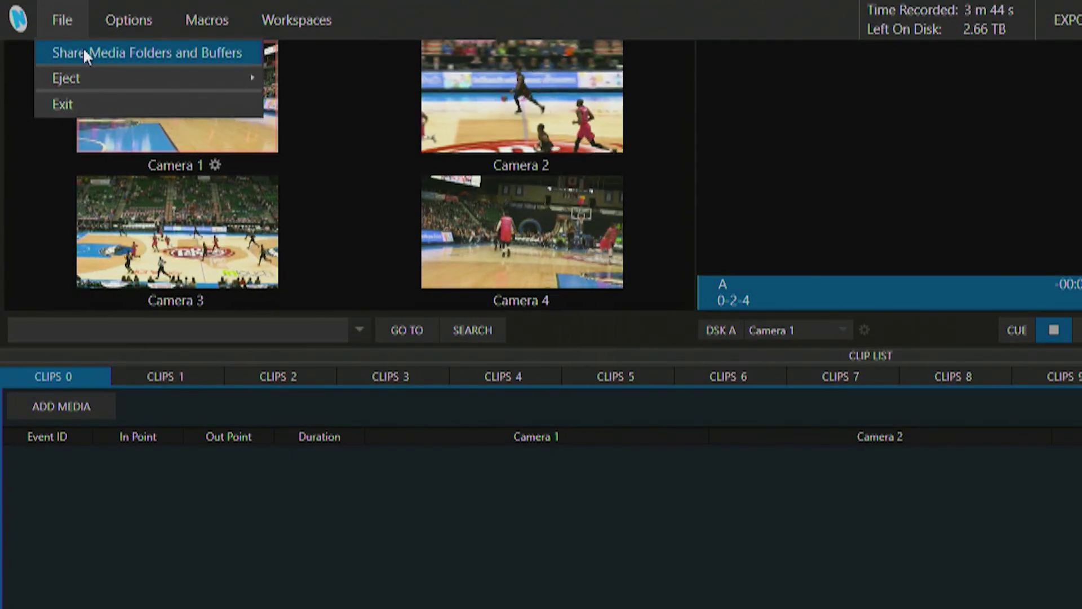
{"action": "mouse_move", "coordinate": [91, 77]}
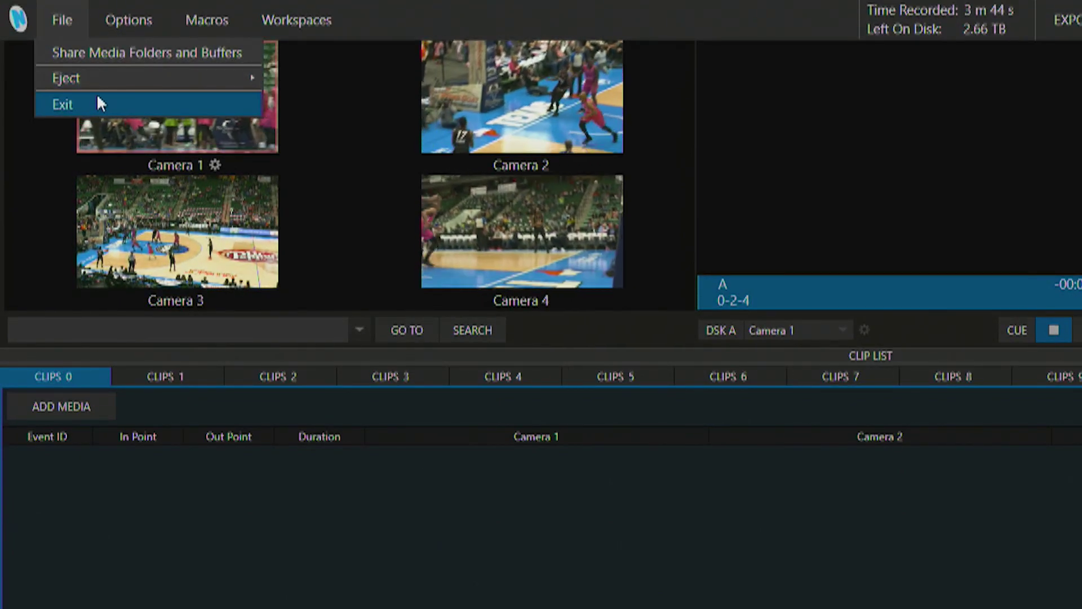
{"action": "mouse_move", "coordinate": [131, 18]}
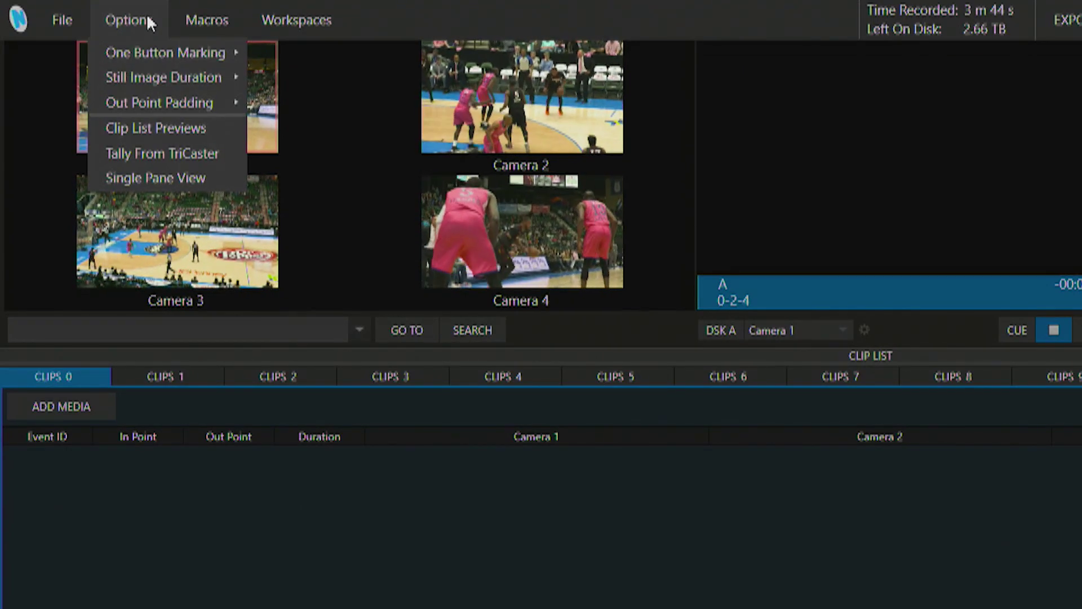
Step: Browse the Macros and Workspaces menus, including Multiview 1, then close them unchanged
{"action": "mouse_move", "coordinate": [204, 14]}
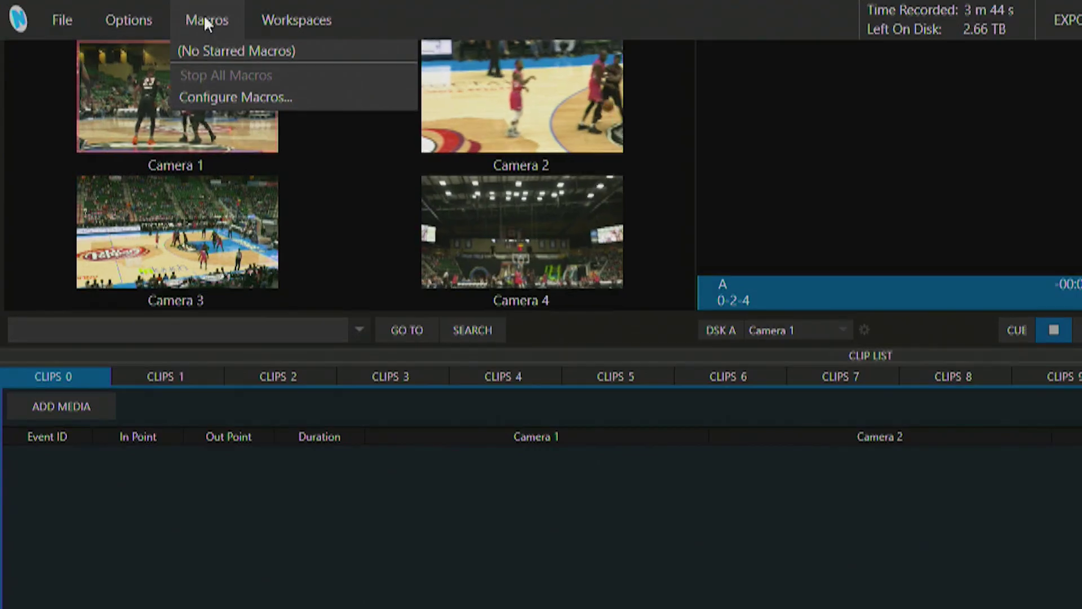
{"action": "mouse_move", "coordinate": [306, 17]}
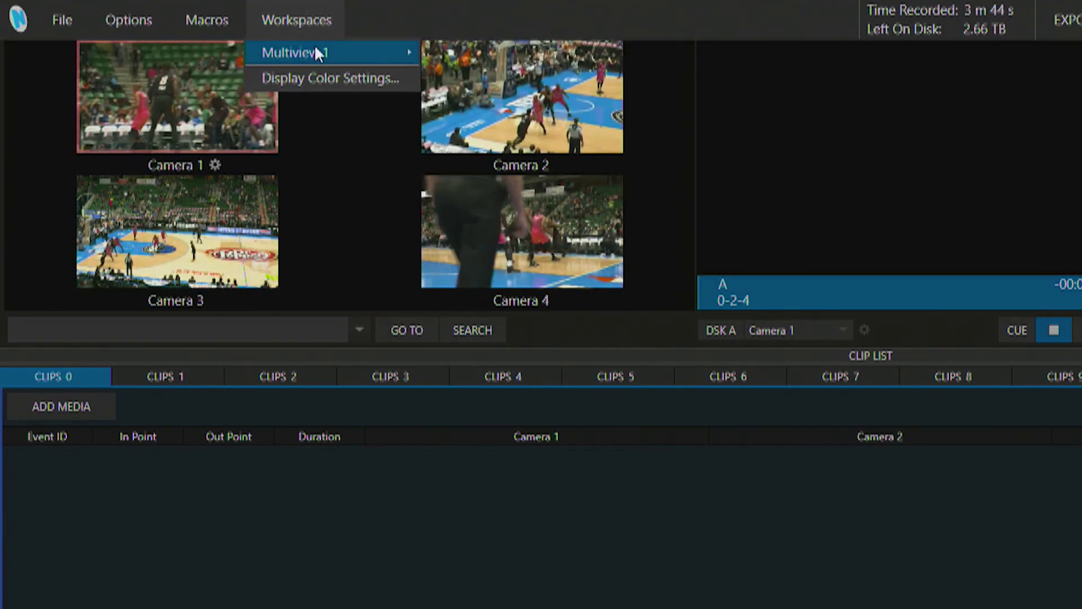
{"action": "mouse_move", "coordinate": [315, 54]}
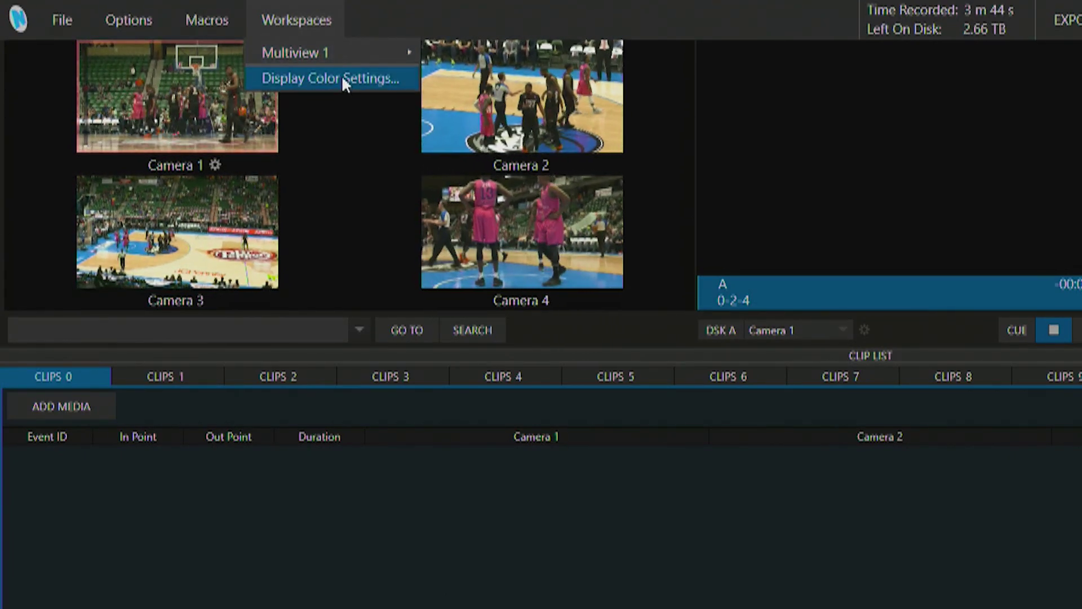
{"action": "left_click", "coordinate": [389, 12]}
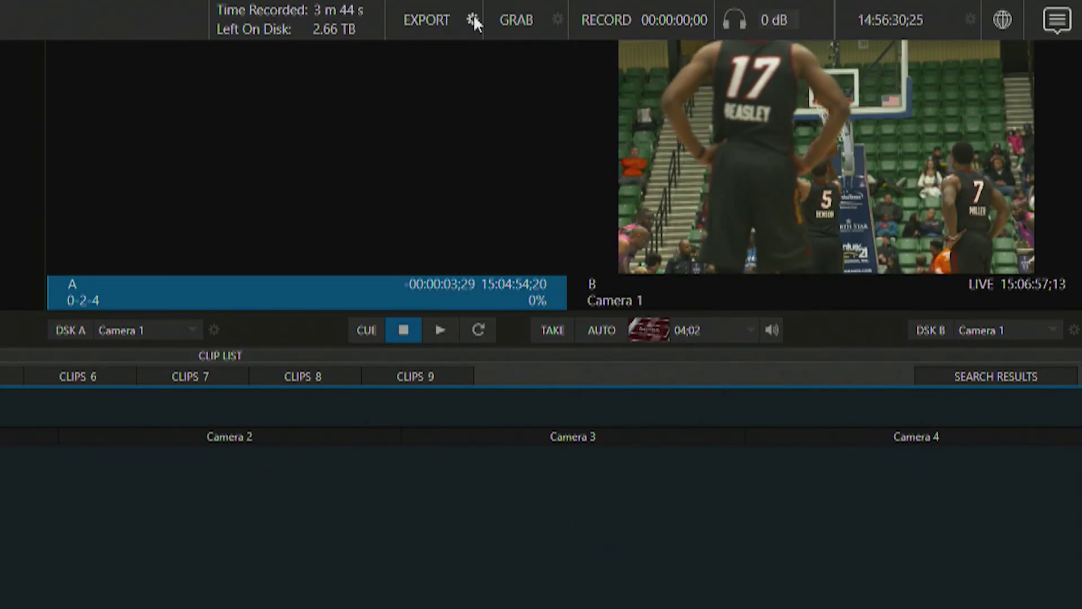
{"action": "left_click", "coordinate": [473, 20]}
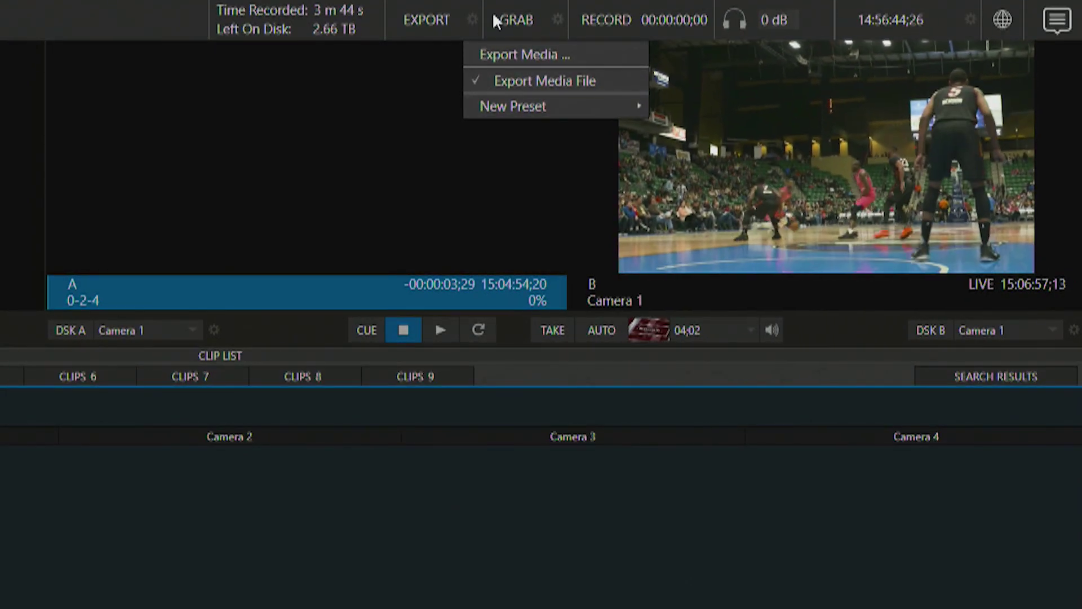
{"action": "left_click", "coordinate": [557, 20]}
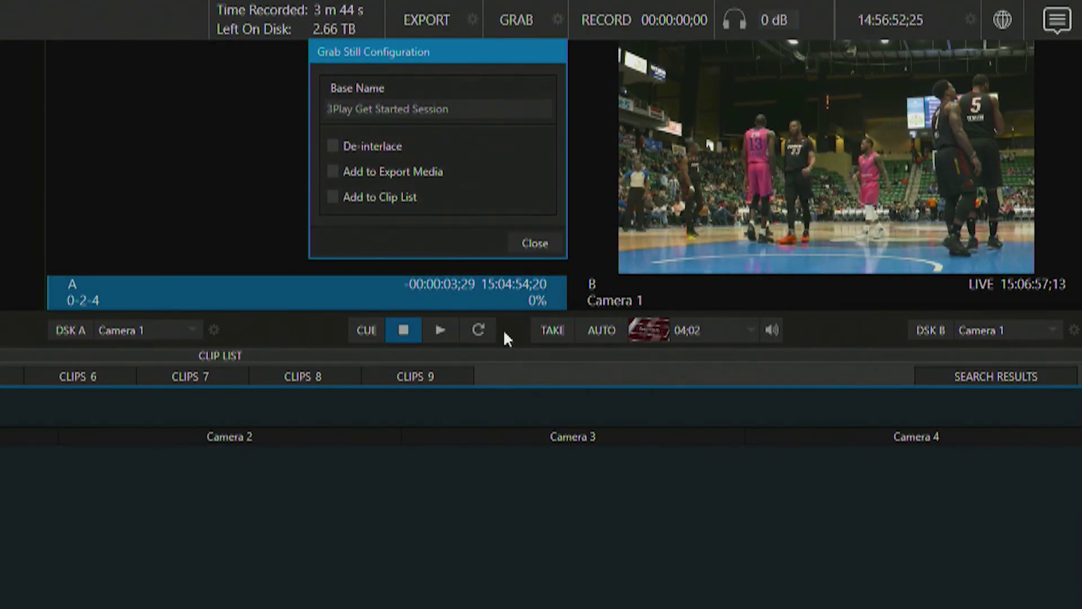
{"action": "left_click", "coordinate": [545, 246]}
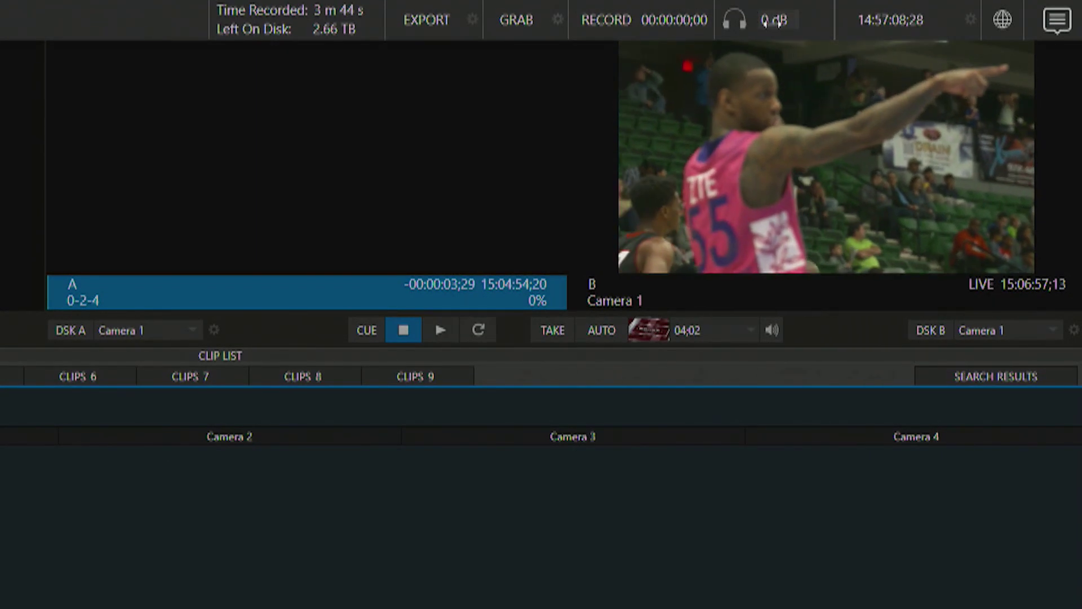
{"action": "mouse_move", "coordinate": [776, 19]}
{"action": "left_mouse_down"}
{"action": "mouse_move", "coordinate": [809, 32]}
{"action": "mouse_move", "coordinate": [768, 34]}
{"action": "mouse_move", "coordinate": [777, 40]}
{"action": "left_mouse_up"}
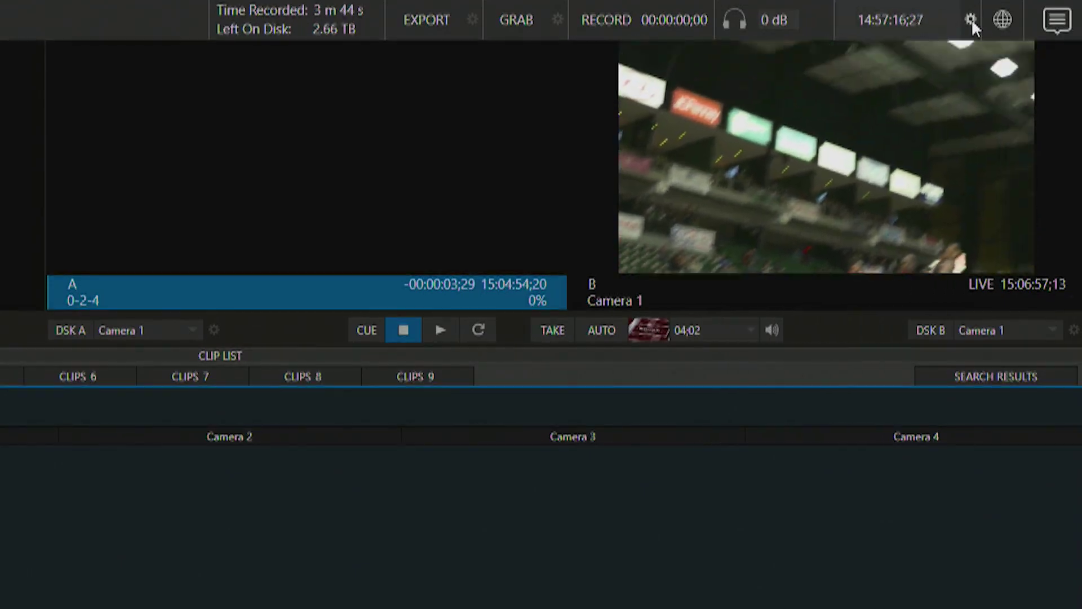
{"action": "left_click", "coordinate": [972, 19]}
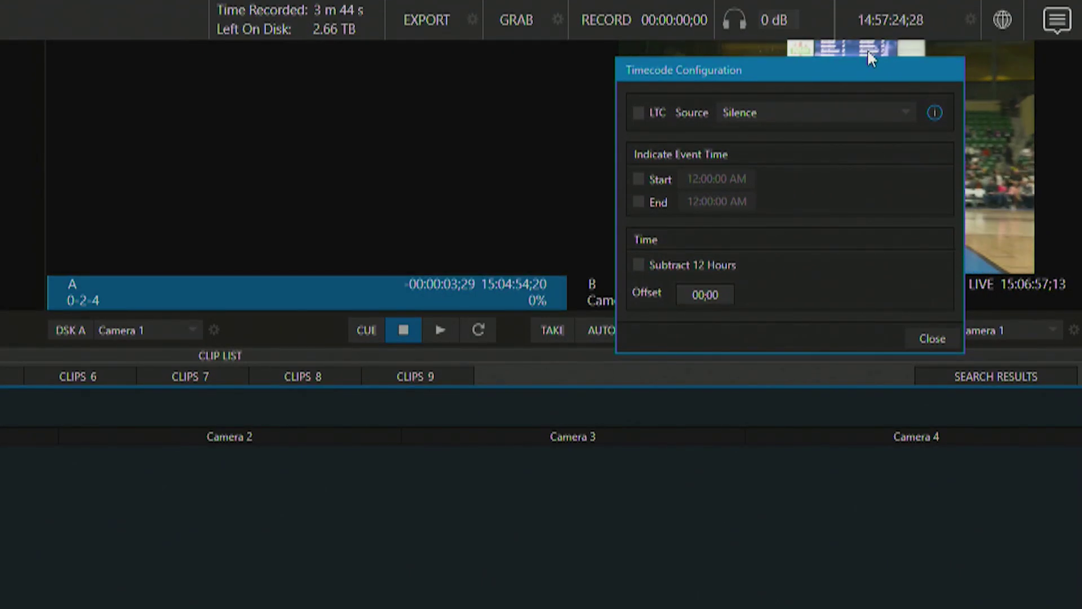
{"action": "left_click", "coordinate": [640, 114]}
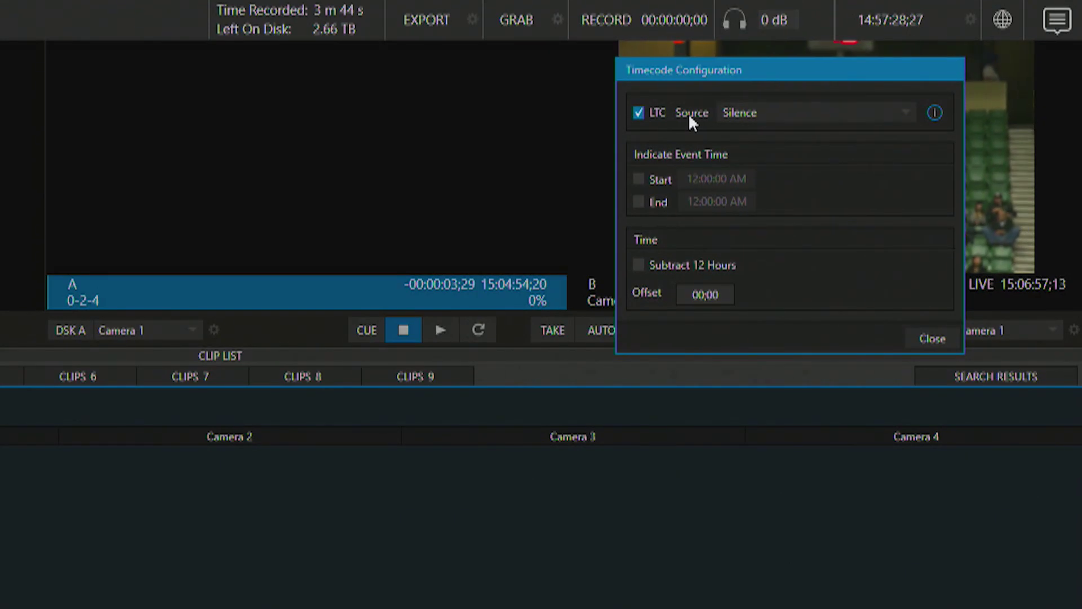
{"action": "left_click", "coordinate": [749, 112]}
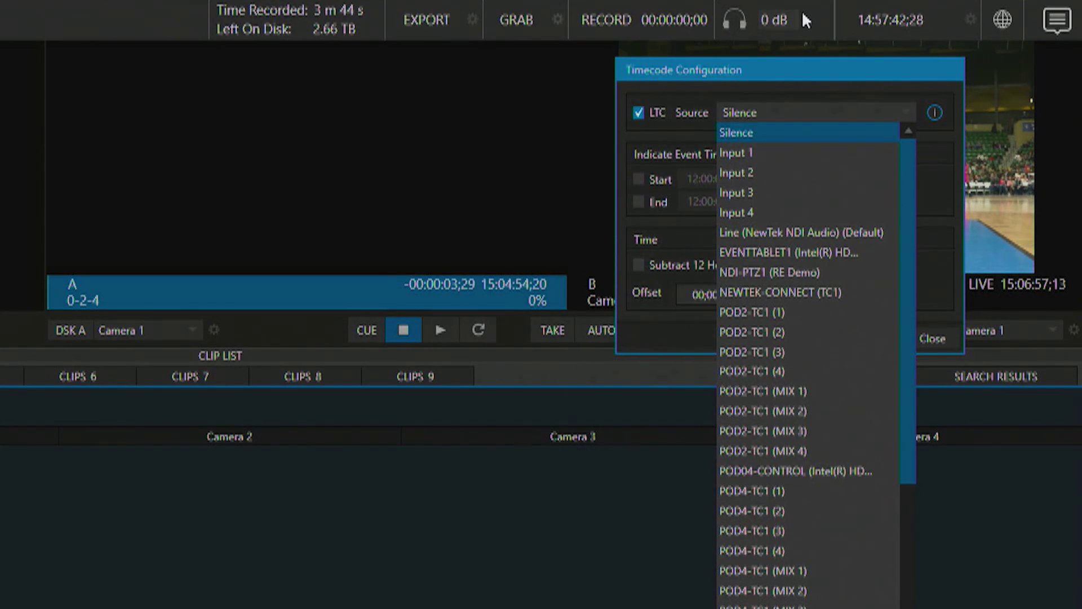
{"action": "left_click", "coordinate": [817, 58]}
{"action": "left_click", "coordinate": [638, 117]}
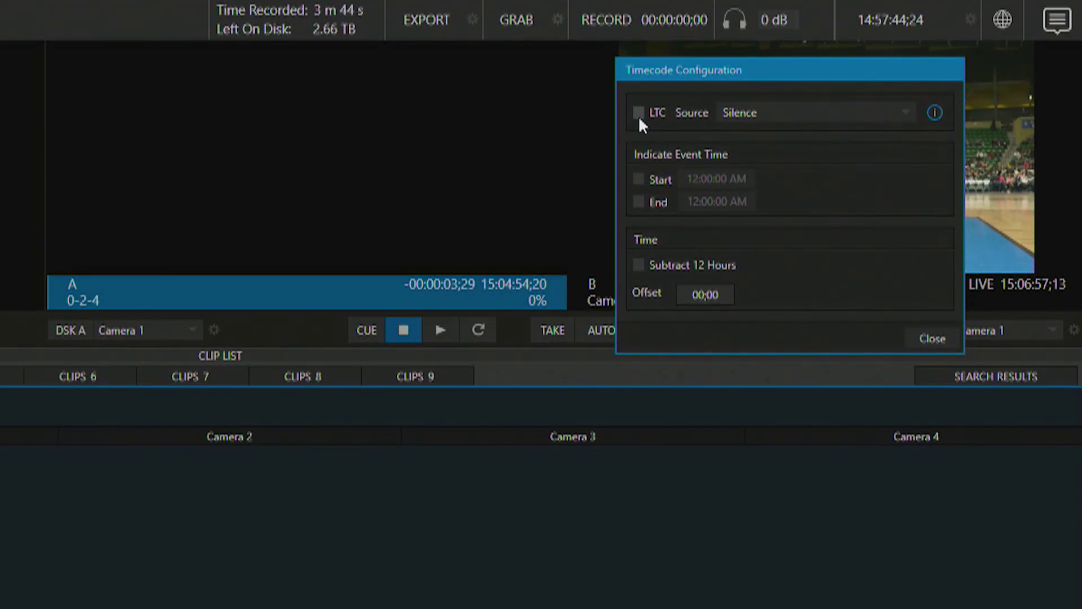
{"action": "left_click", "coordinate": [639, 178]}
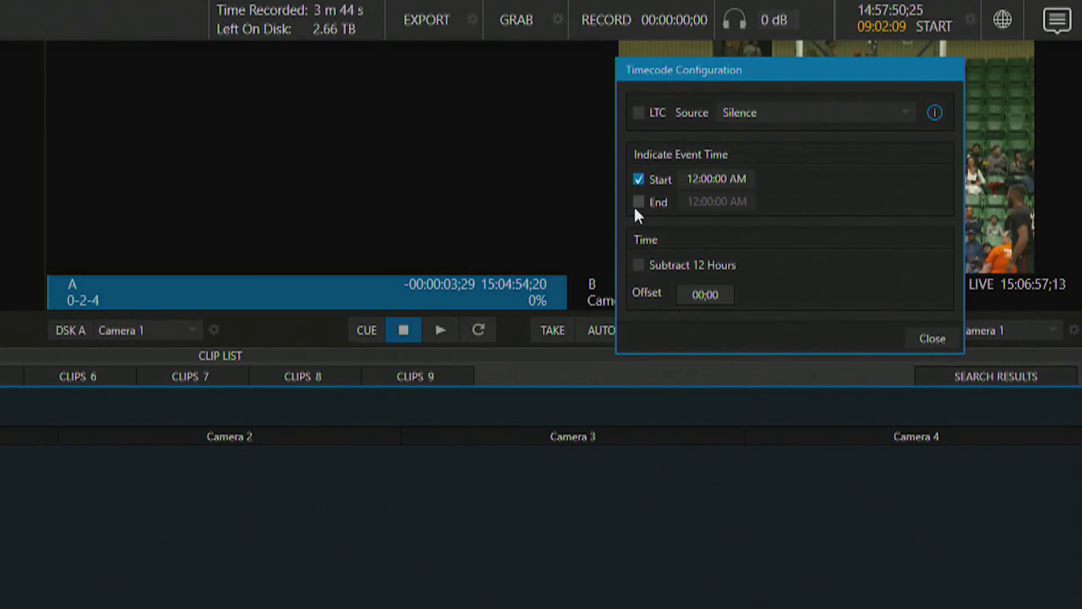
{"action": "left_click", "coordinate": [639, 202]}
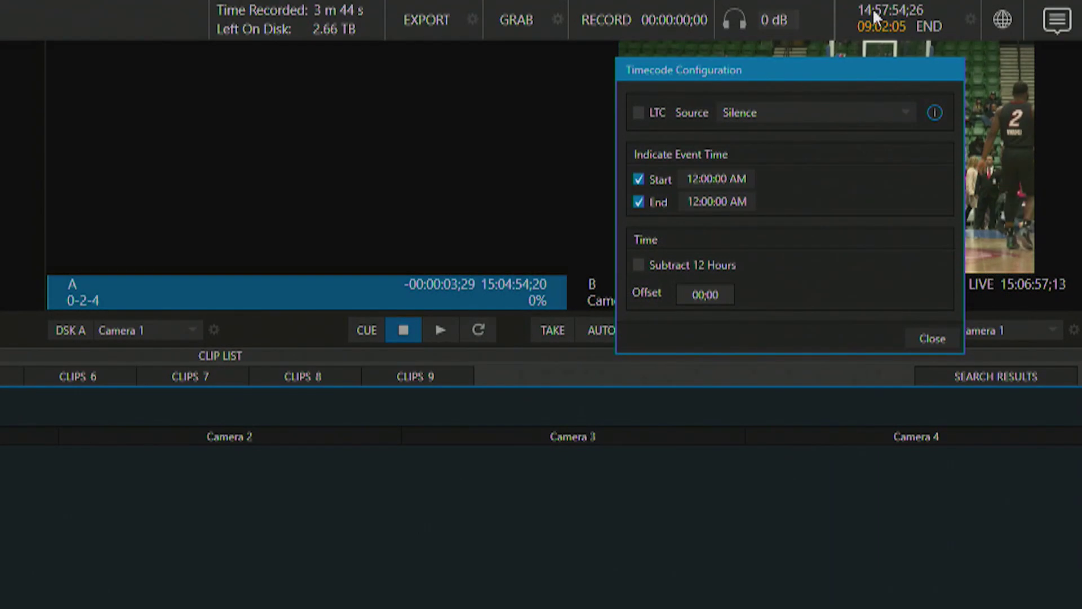
{"action": "left_click", "coordinate": [641, 202]}
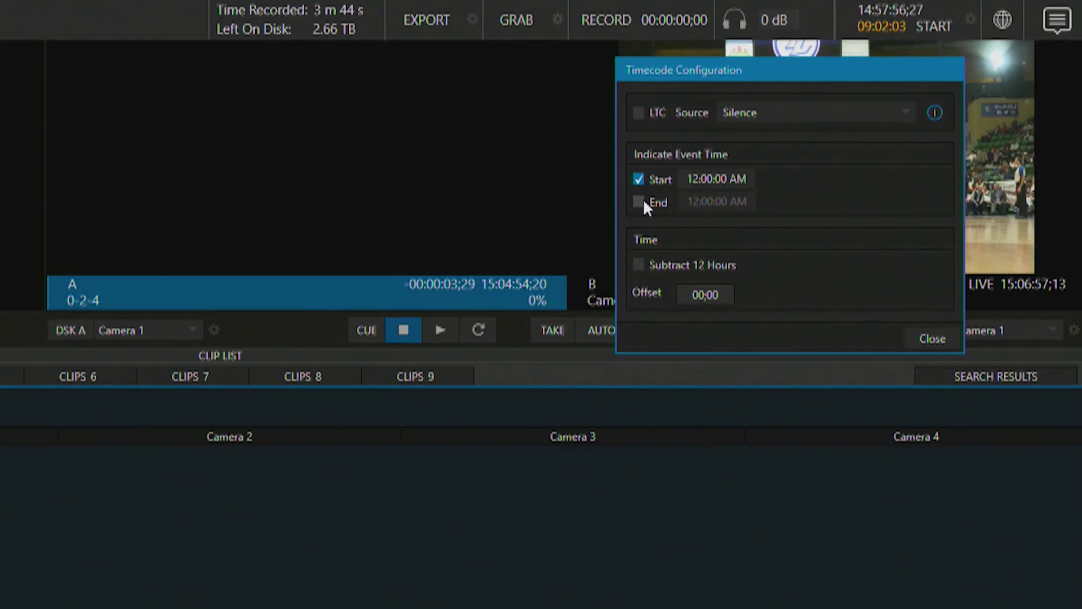
{"action": "left_click", "coordinate": [641, 178]}
{"action": "left_click", "coordinate": [641, 203]}
{"action": "left_click", "coordinate": [640, 180]}
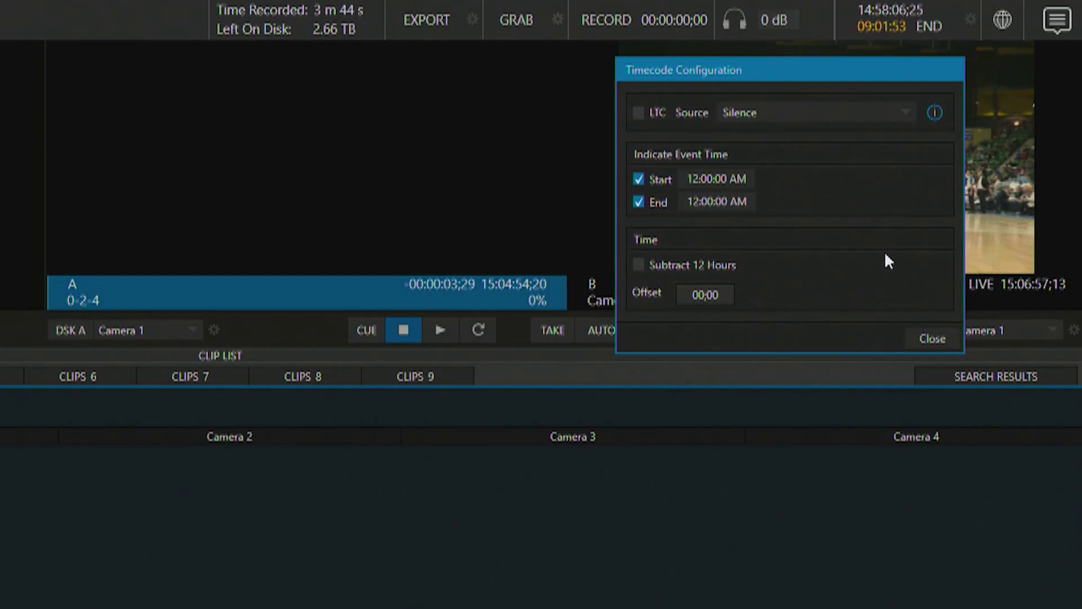
{"action": "left_click", "coordinate": [660, 262]}
{"action": "left_click", "coordinate": [663, 264]}
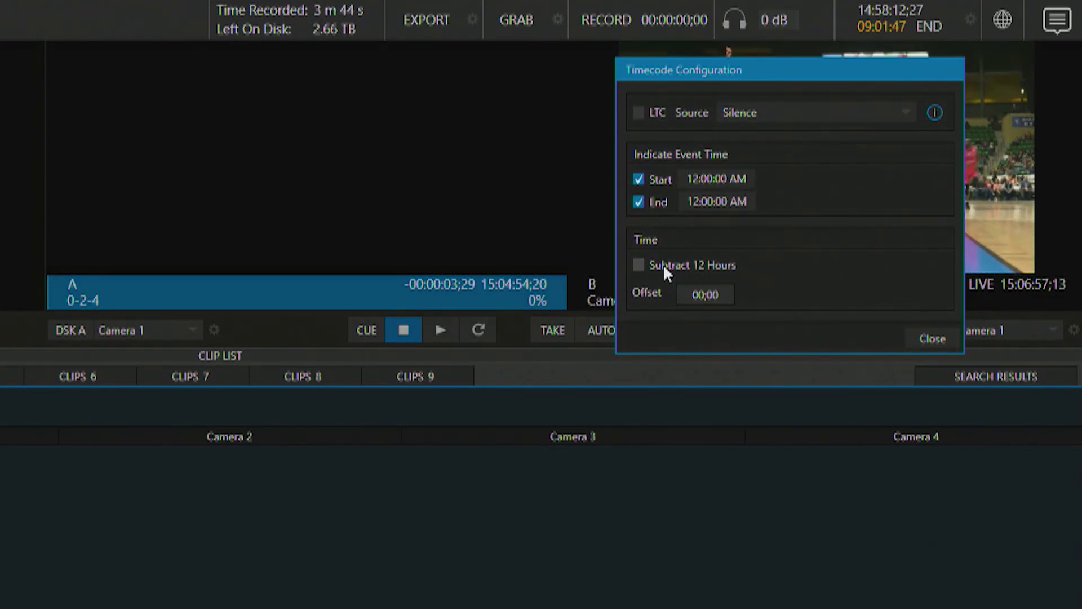
{"action": "left_click", "coordinate": [641, 201]}
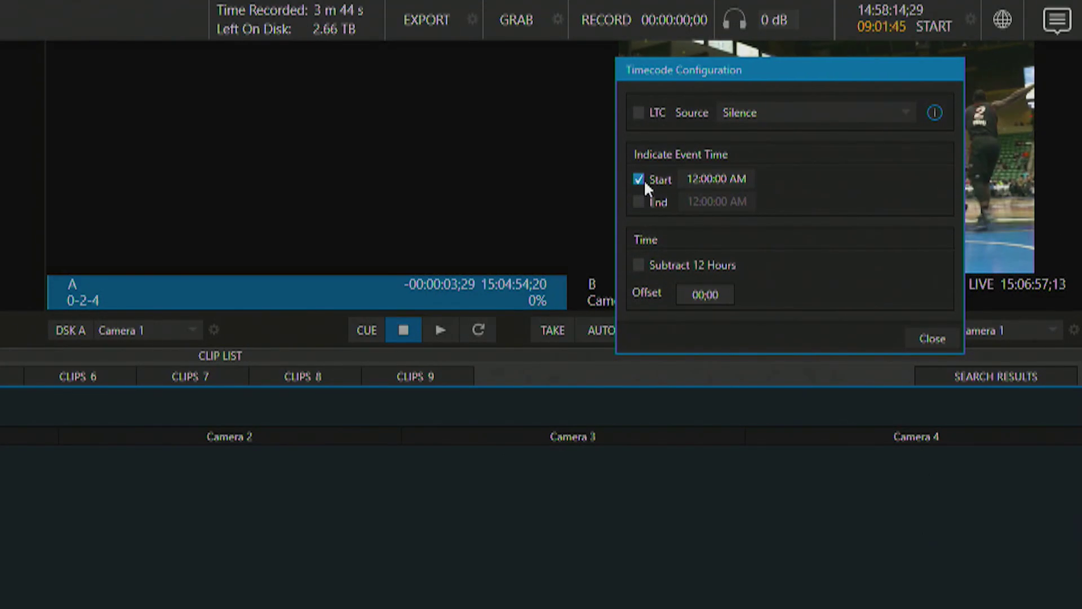
{"action": "left_click", "coordinate": [643, 179]}
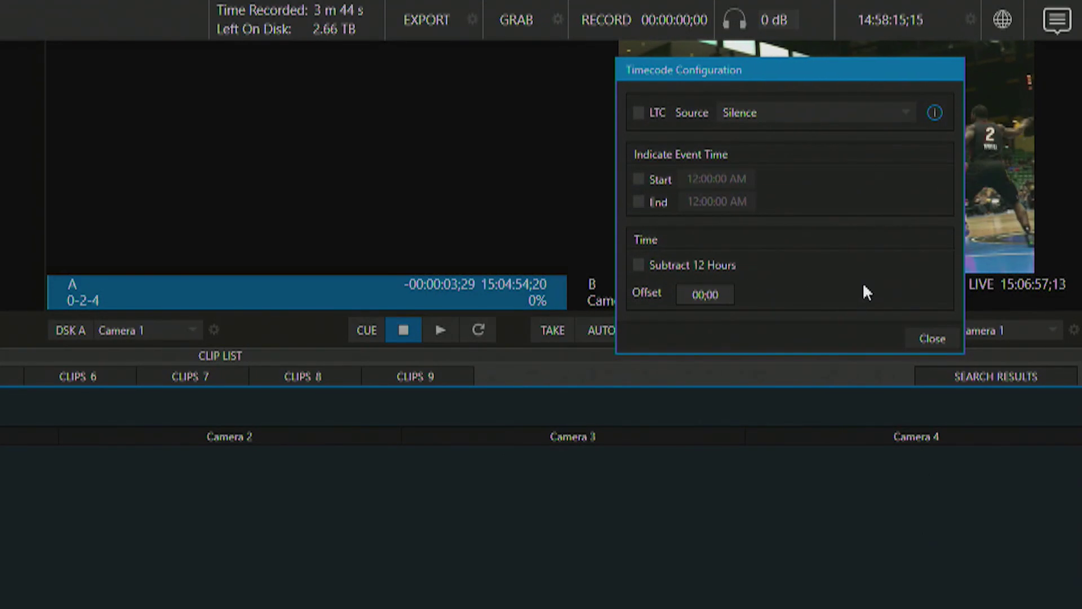
{"action": "left_click", "coordinate": [931, 338]}
{"action": "left_click", "coordinate": [1002, 18]}
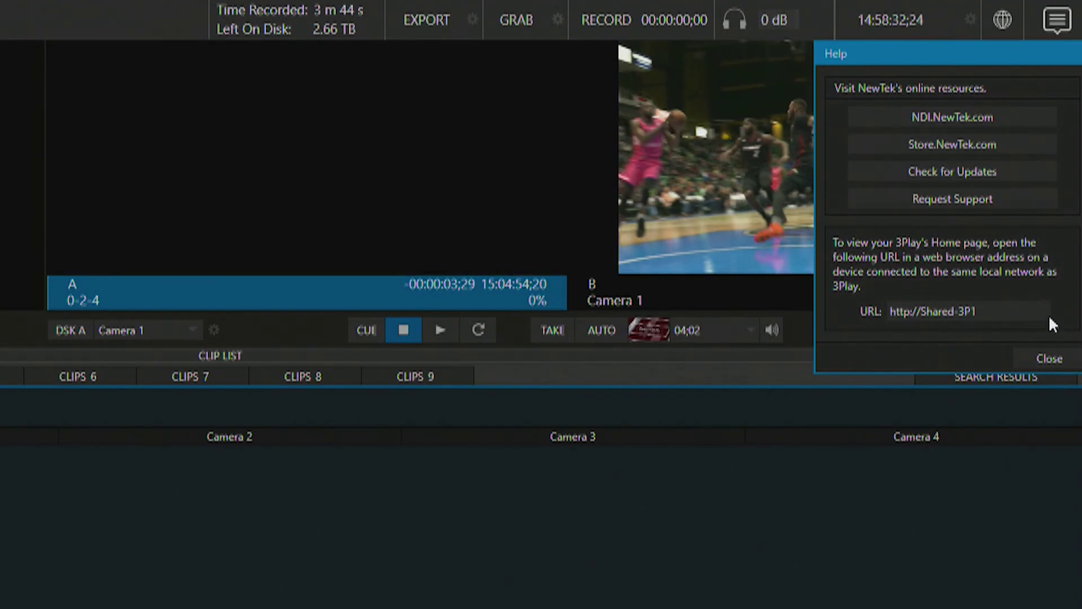
{"action": "left_click", "coordinate": [1063, 359]}
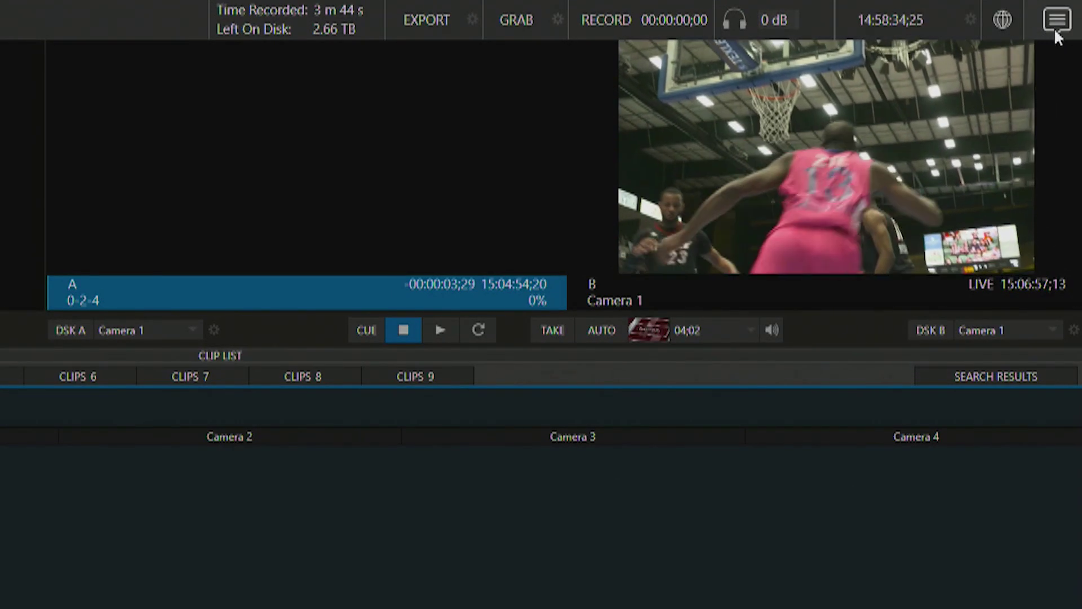
{"action": "left_click", "coordinate": [1063, 26]}
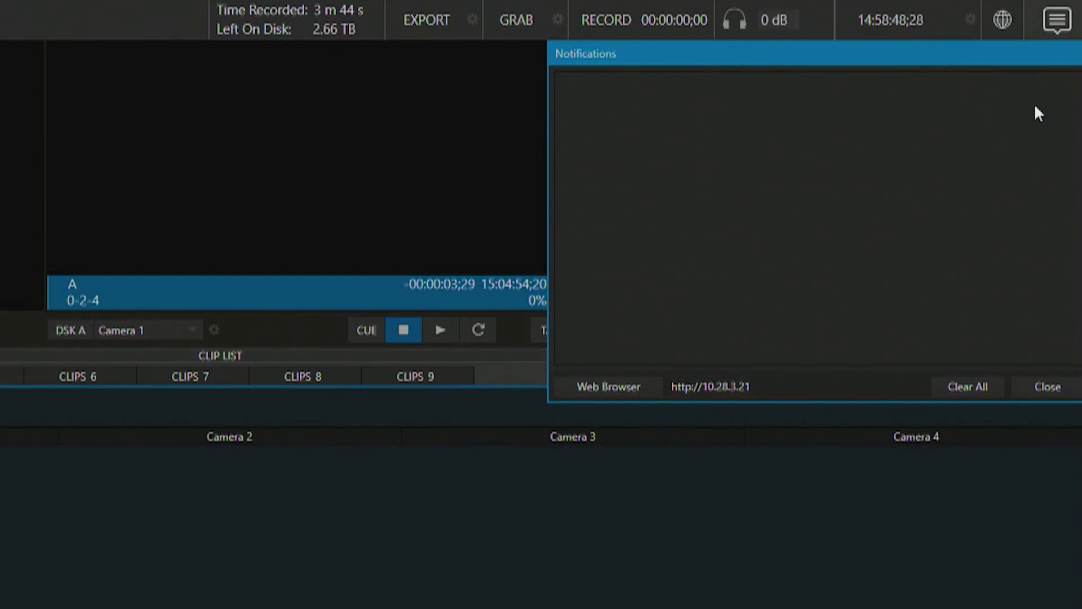
{"action": "left_click", "coordinate": [1050, 389]}
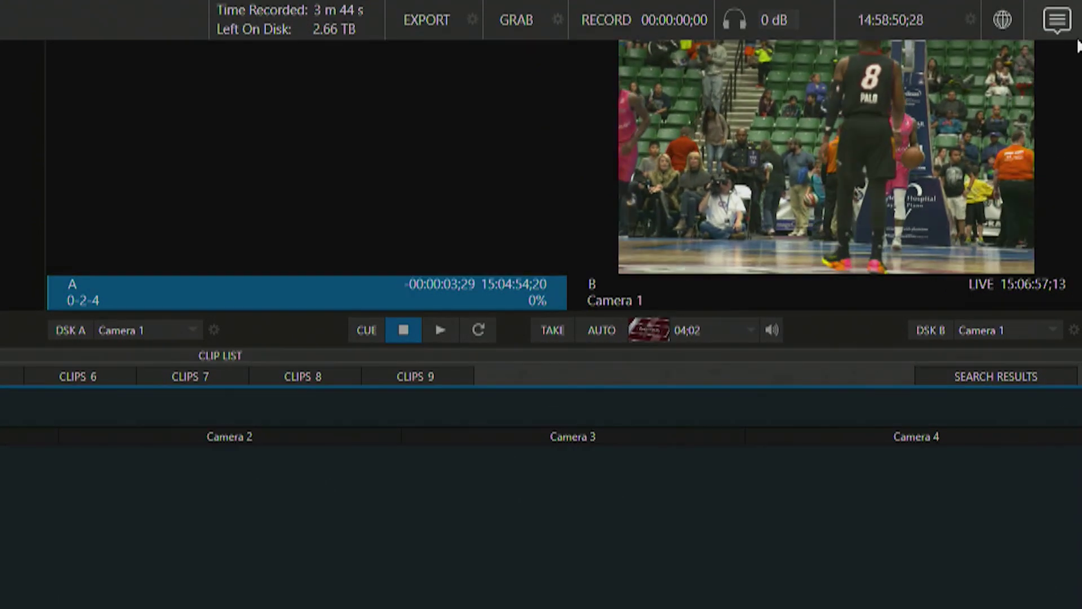